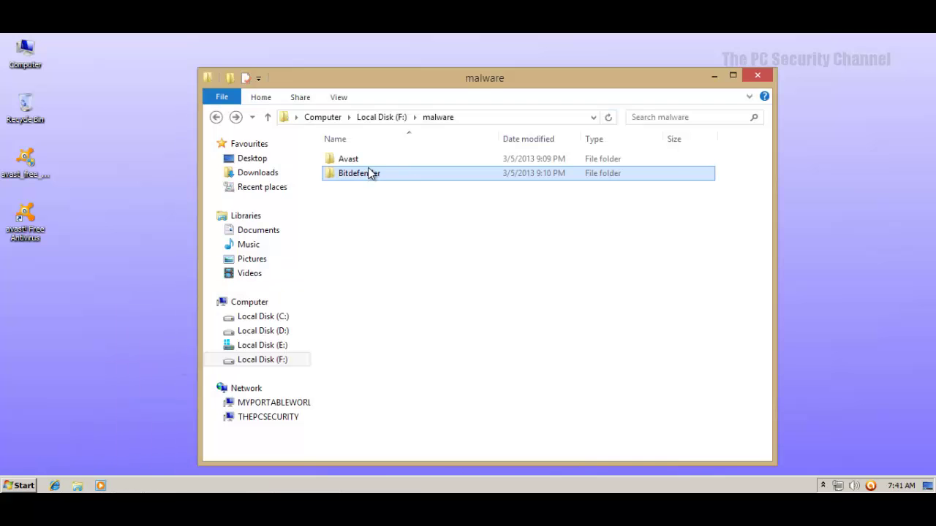
Step: Open F:\malware\Avast and scroll through its 500 sample executables, (1).exe to (500).exe
left_click(368, 161)
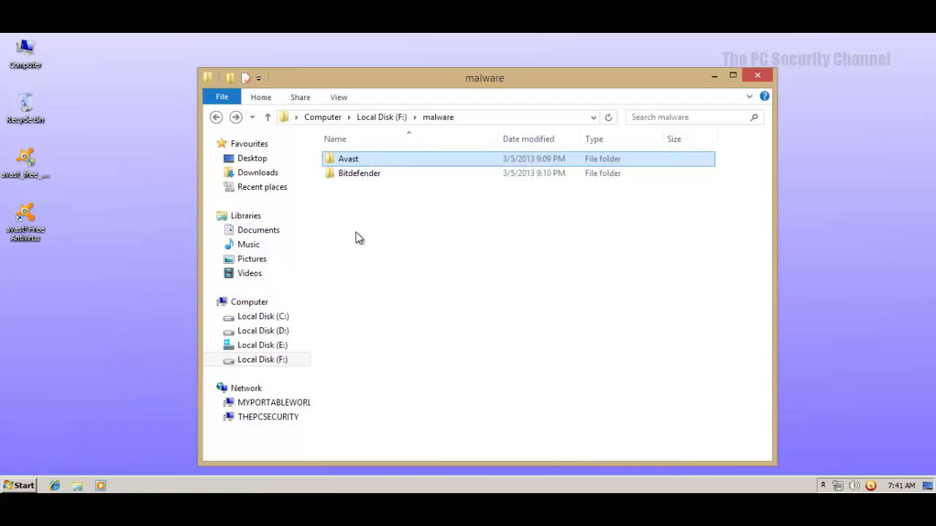
left_click(370, 175)
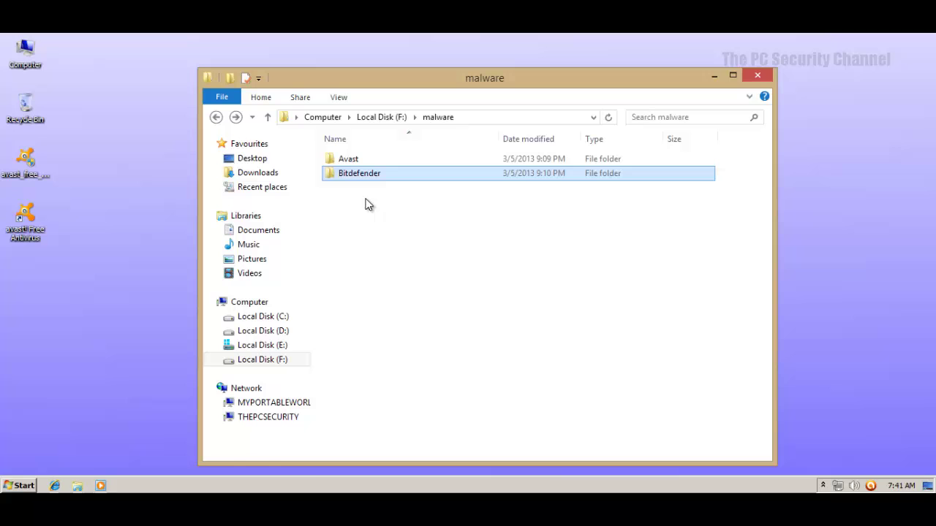
double_click(366, 162)
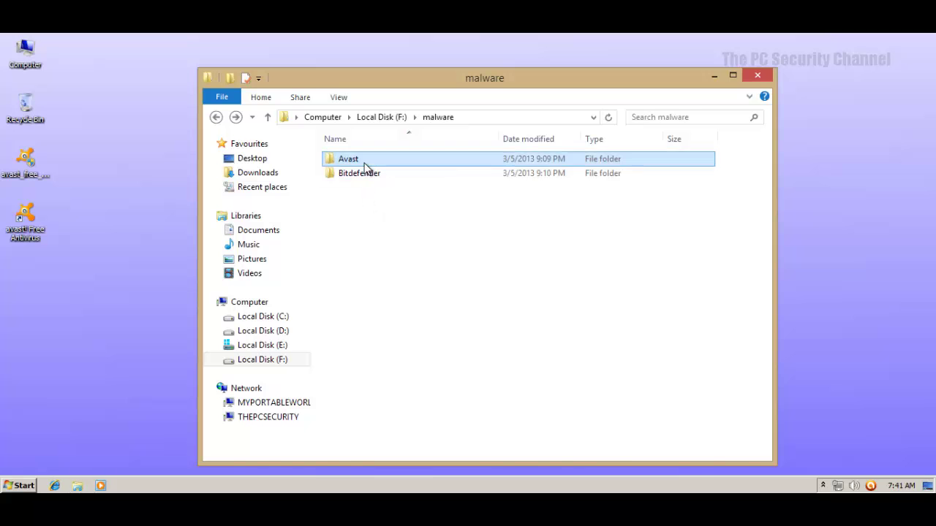
left_click_drag(764, 152, 741, 149)
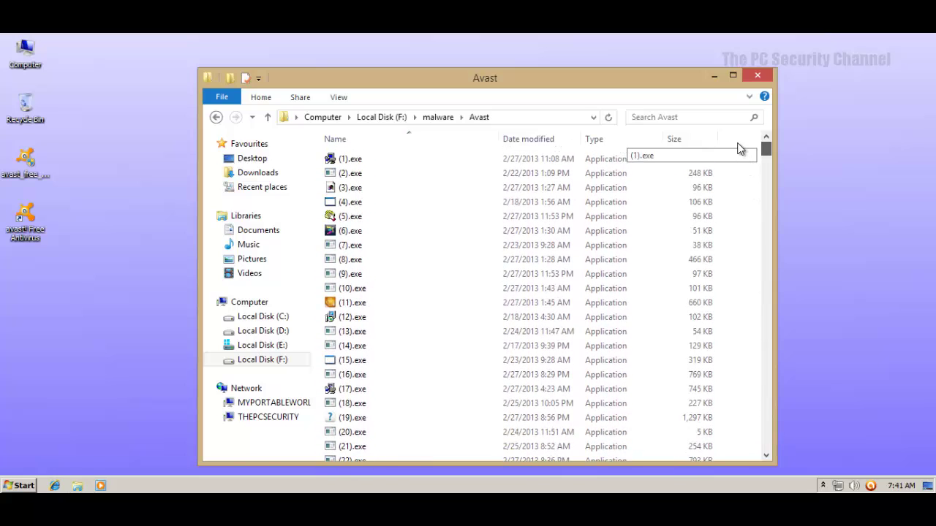
Step: Disable all avast! shields permanently from the tray icon and confirm Yes to the component-stop warning
right_click(870, 486)
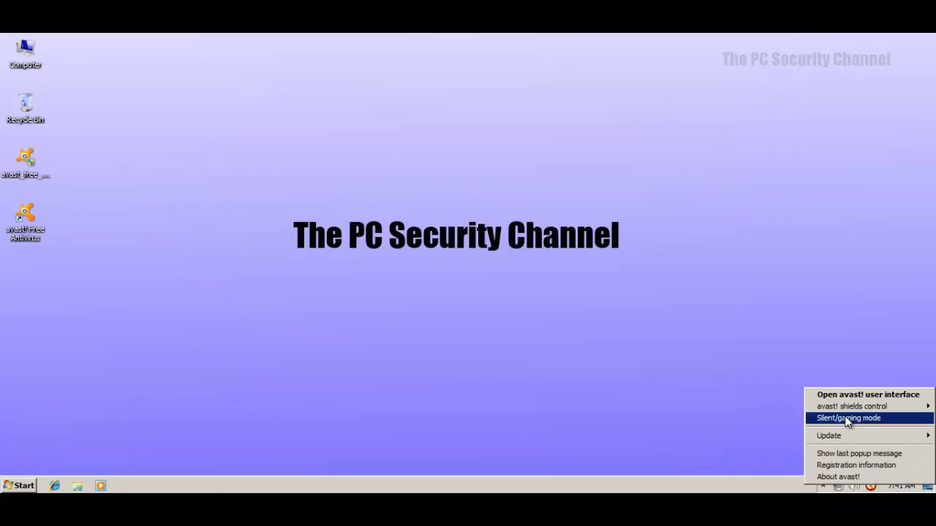
mouse_move(809, 406)
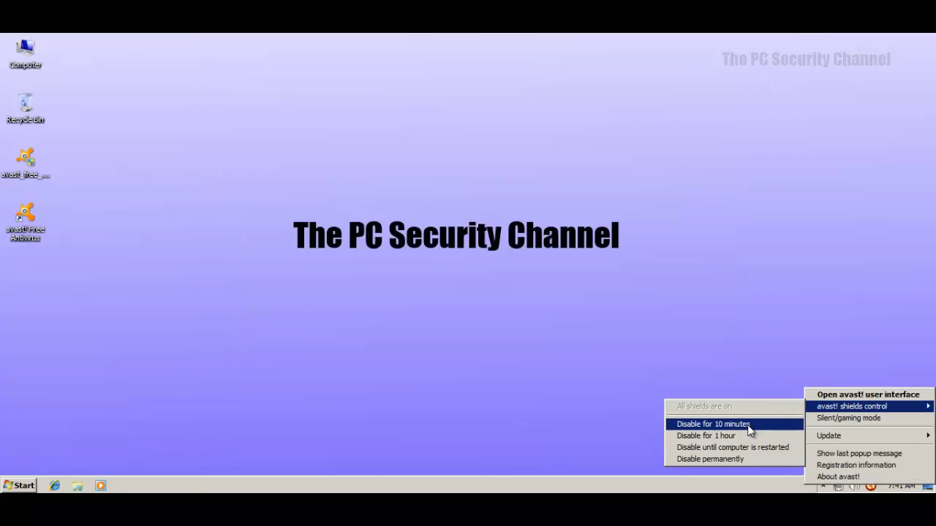
left_click(737, 459)
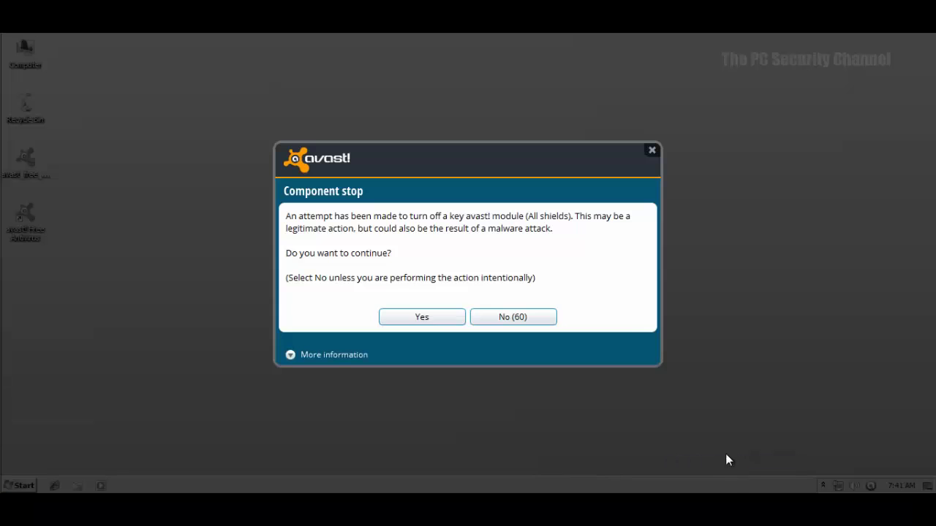
left_click(424, 320)
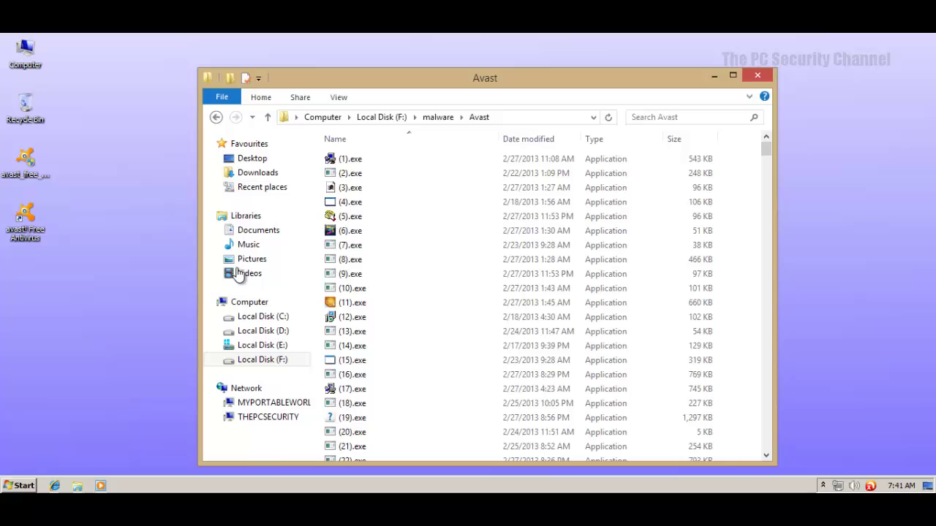
Step: Scroll the Bitdefender samples folder to its end to confirm 500 samples, then return to malware
left_click(384, 162)
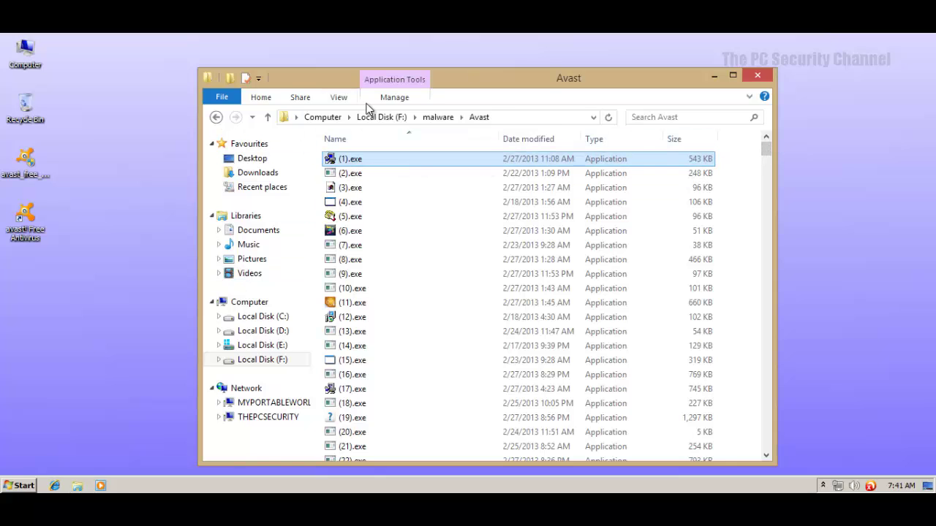
left_click(429, 118)
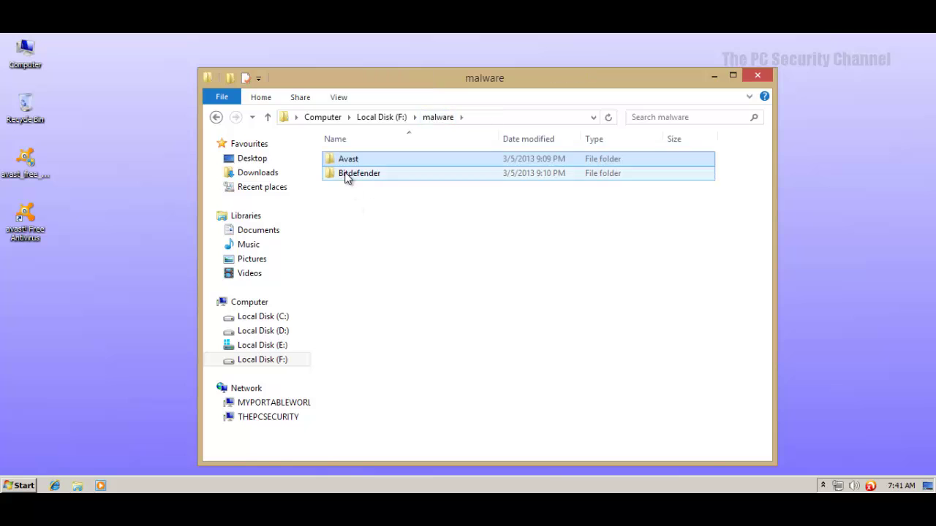
double_click(347, 176)
left_click_drag(766, 150, 761, 458)
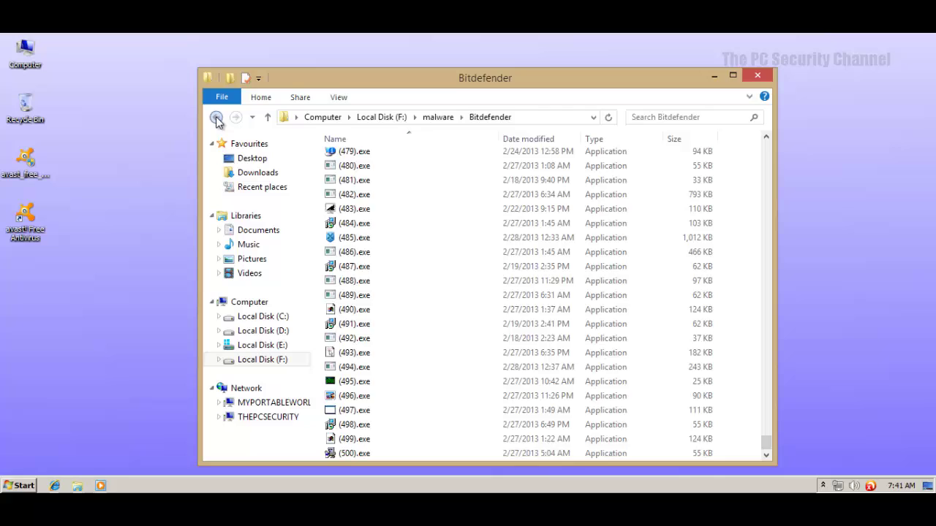
left_click(216, 117)
Step: Run Scan with Bitdefender on the Bitdefender folder from its context menu
left_click(344, 175)
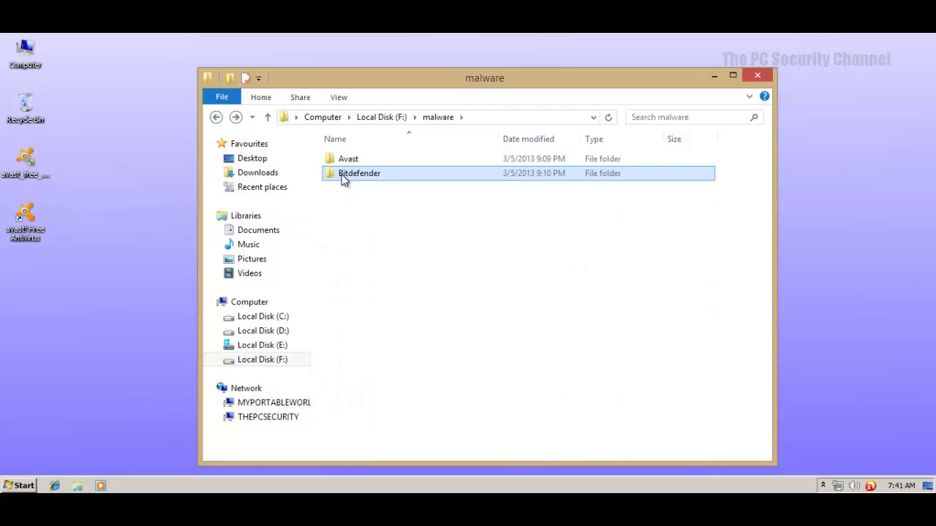
right_click(343, 181)
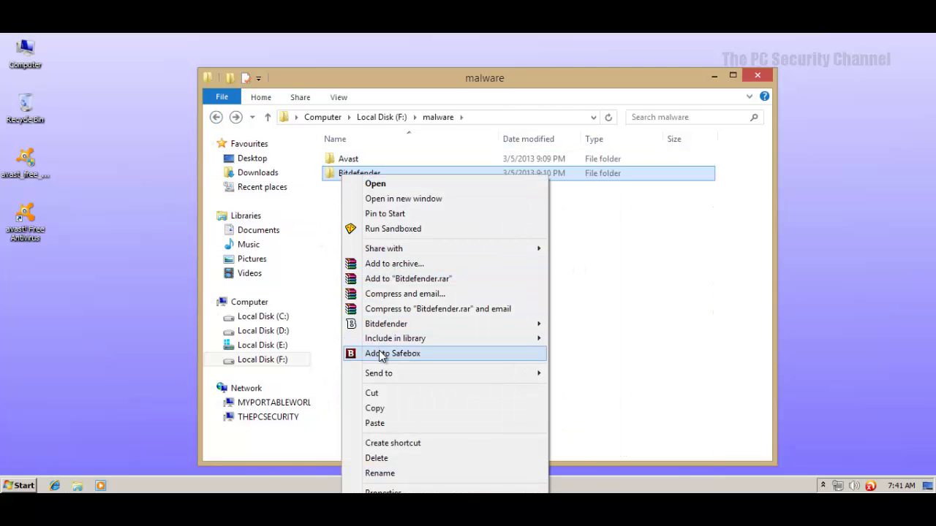
mouse_move(538, 326)
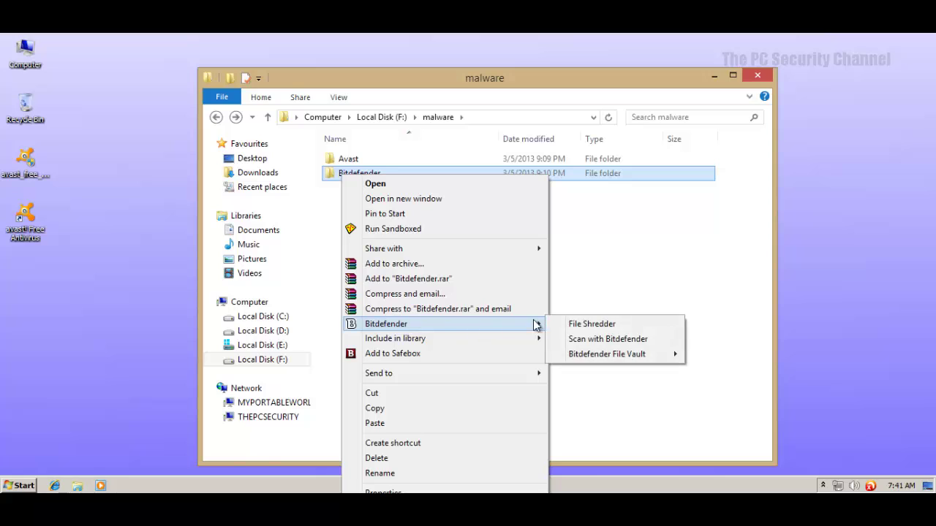
left_click(601, 340)
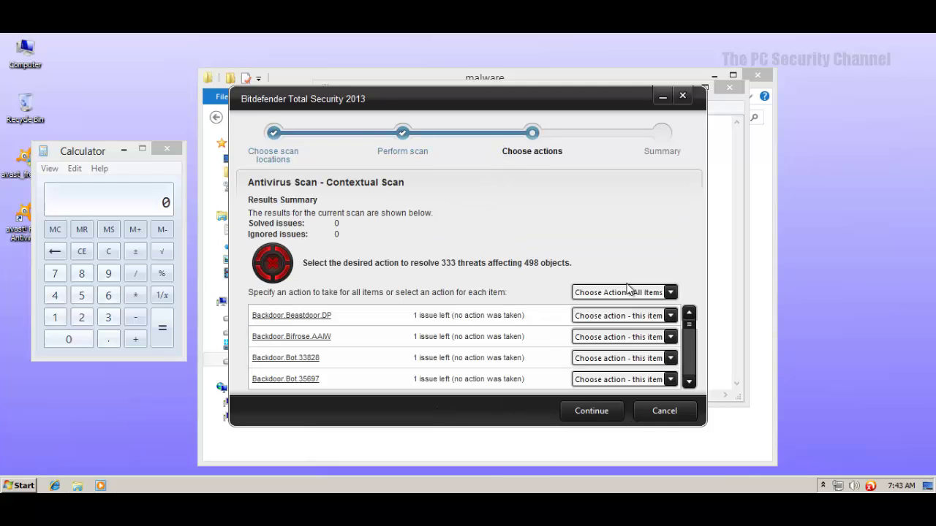
Step: Set the action for all 333 detected threats to Delete and continue
left_click(627, 291)
left_click(621, 342)
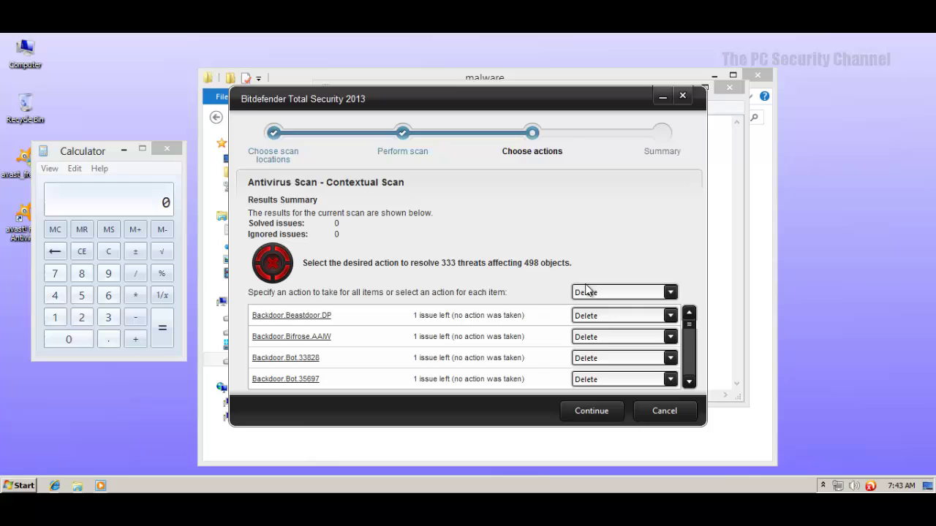
left_click(606, 411)
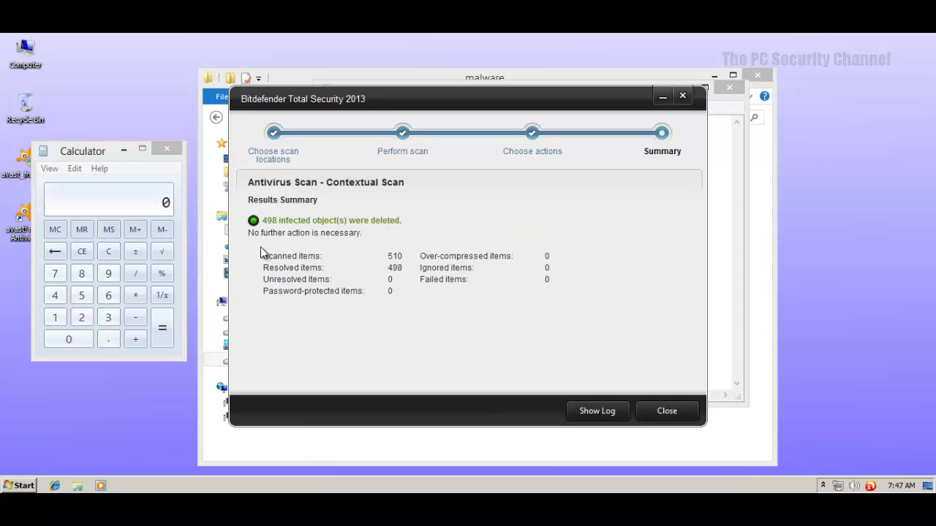
Step: Close the scan summary and reopen the Bitdefender folder to see the two surviving samples
left_click(661, 411)
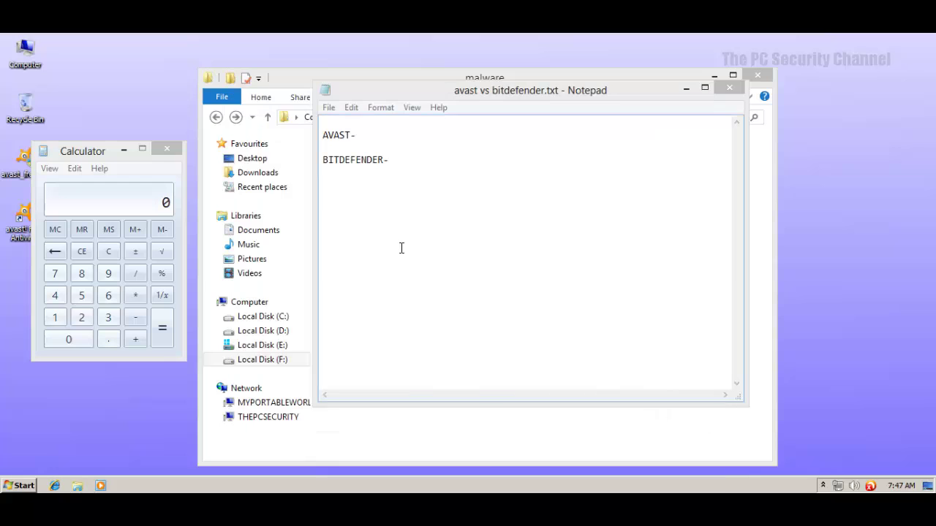
left_click(368, 436)
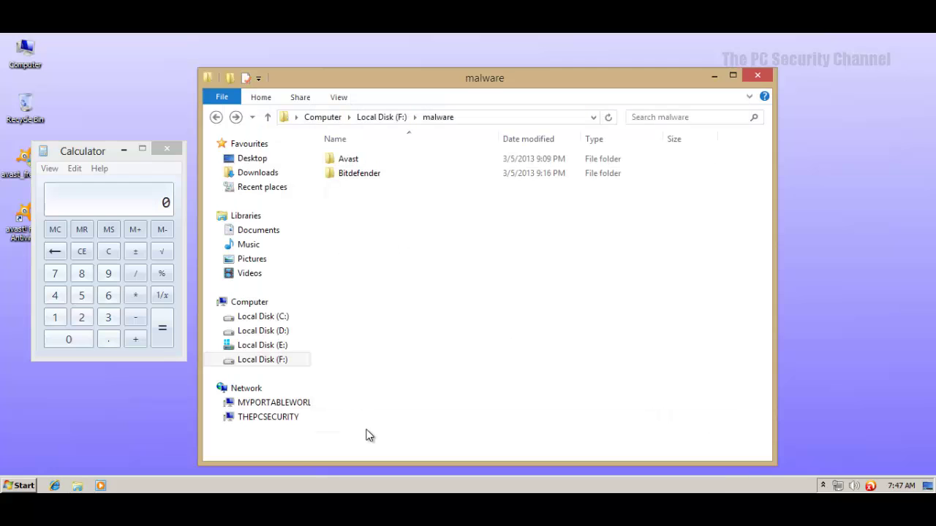
double_click(342, 177)
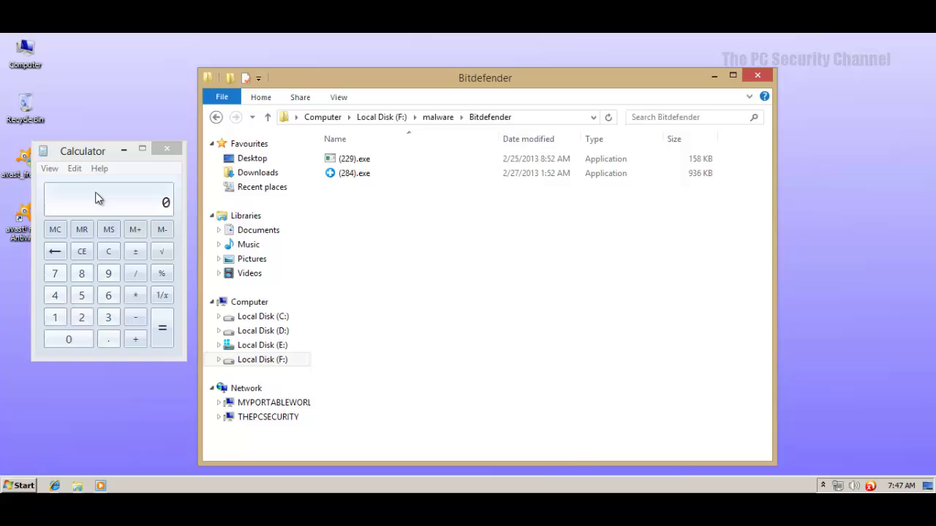
Step: Calculate Bitdefender's detection rate in Calculator: 498 ÷ 500 × 100 = 99.6
left_click(96, 153)
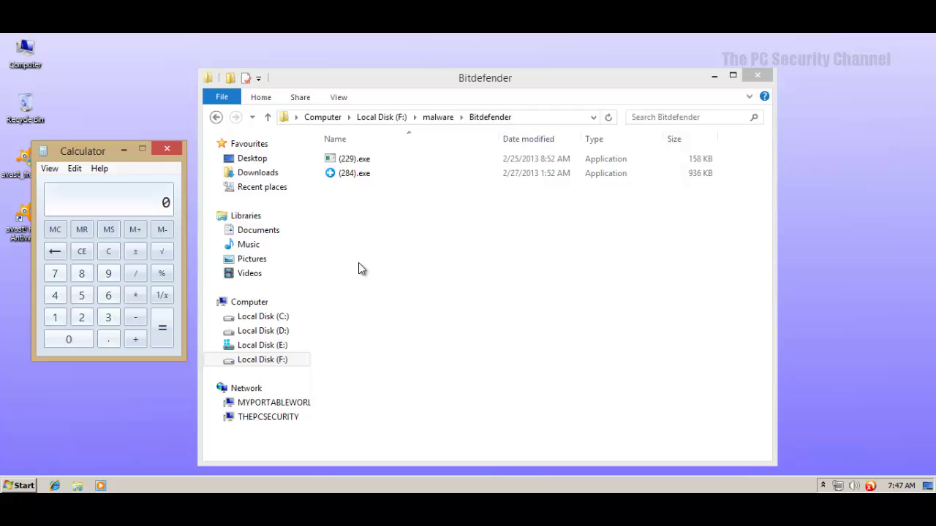
type("98")
type("500")
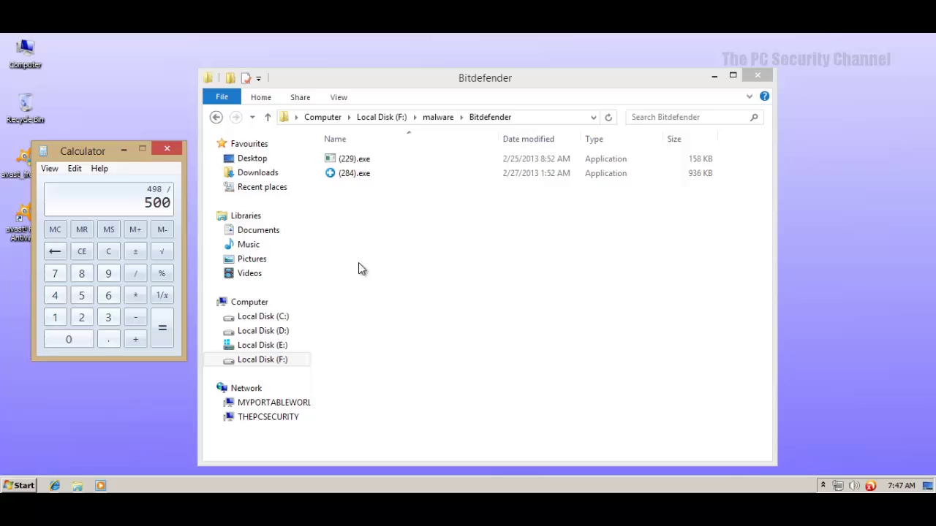
key("Return")
type("*100")
key("Return")
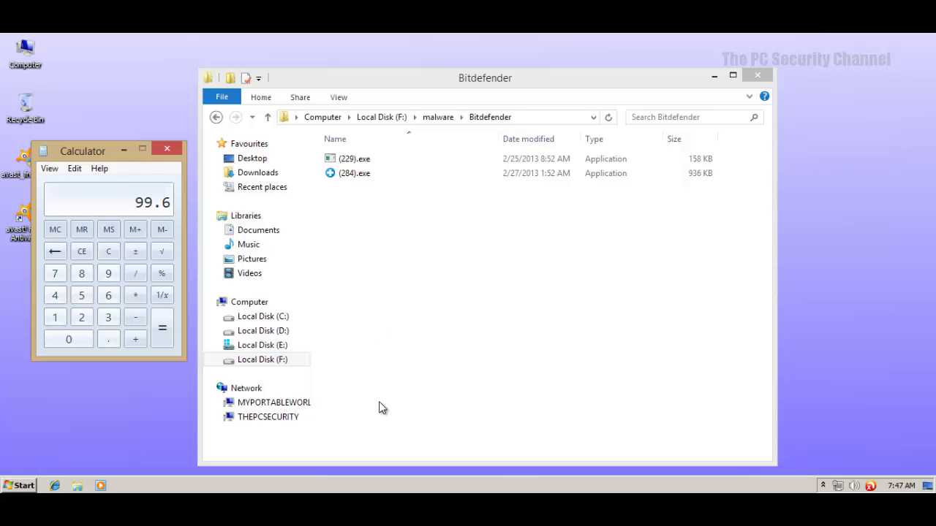
Step: Add a % sign in the comparison note, then bring the Bitdefender samples folder forward
left_click(344, 488)
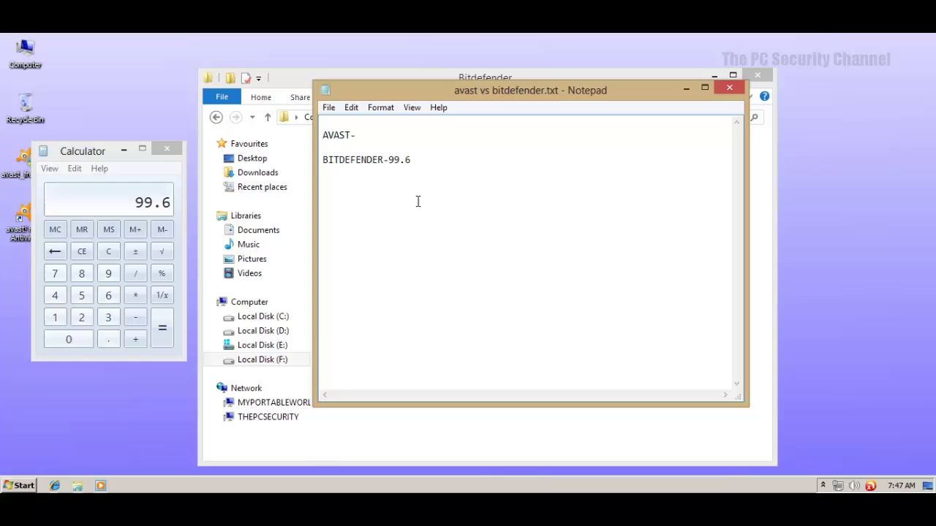
type("%")
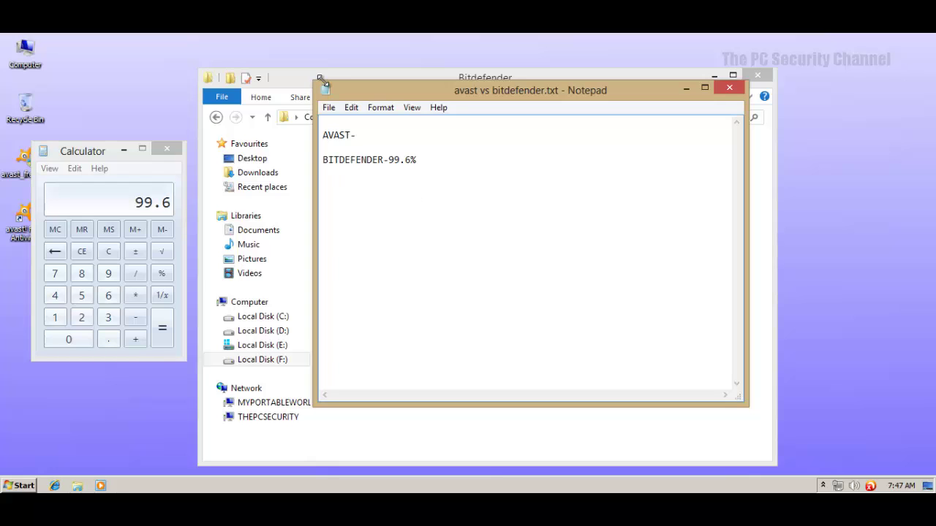
left_click(292, 83)
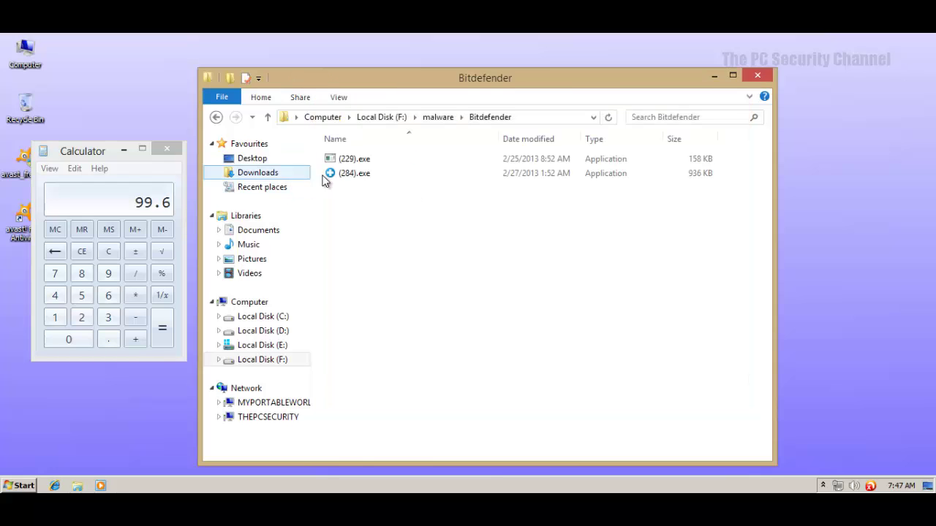
Step: From F:\malware, close Calculator, browse the Avast samples, go back and close Explorer with Alt+F4
left_click(215, 117)
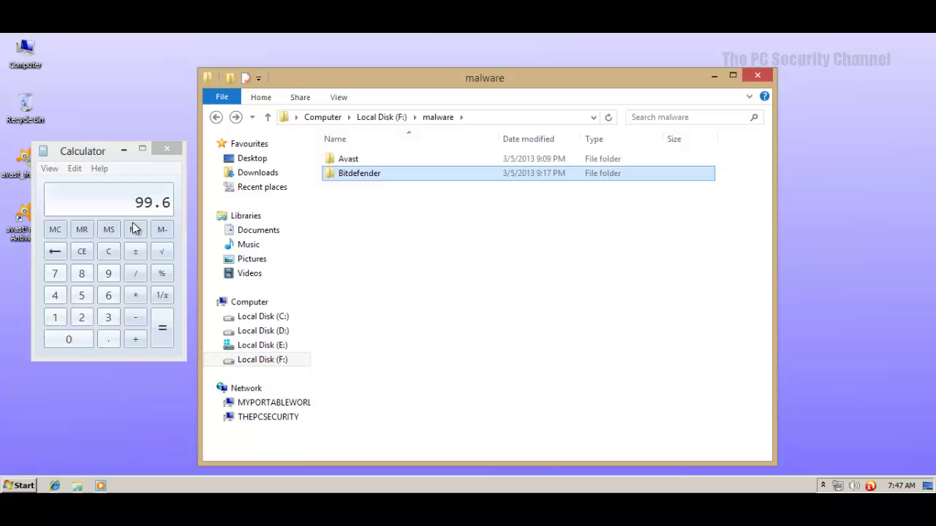
left_click(163, 151)
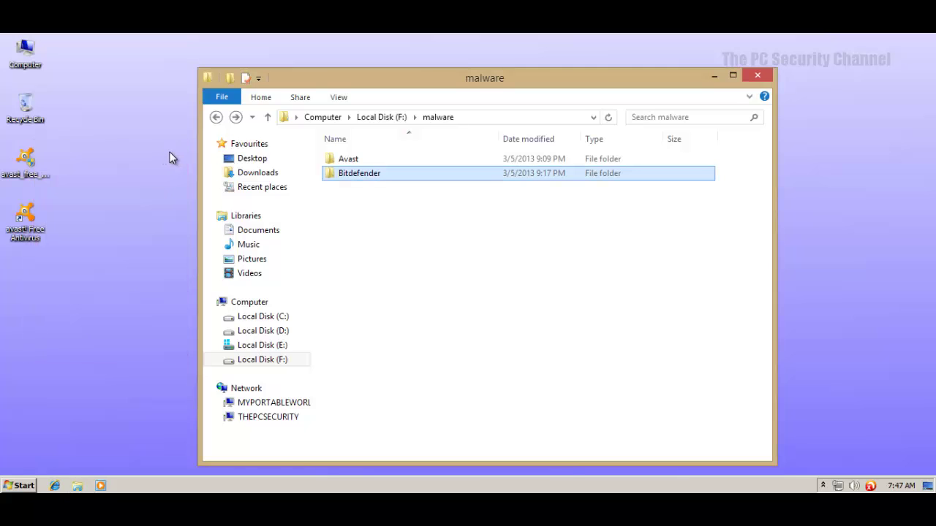
double_click(349, 159)
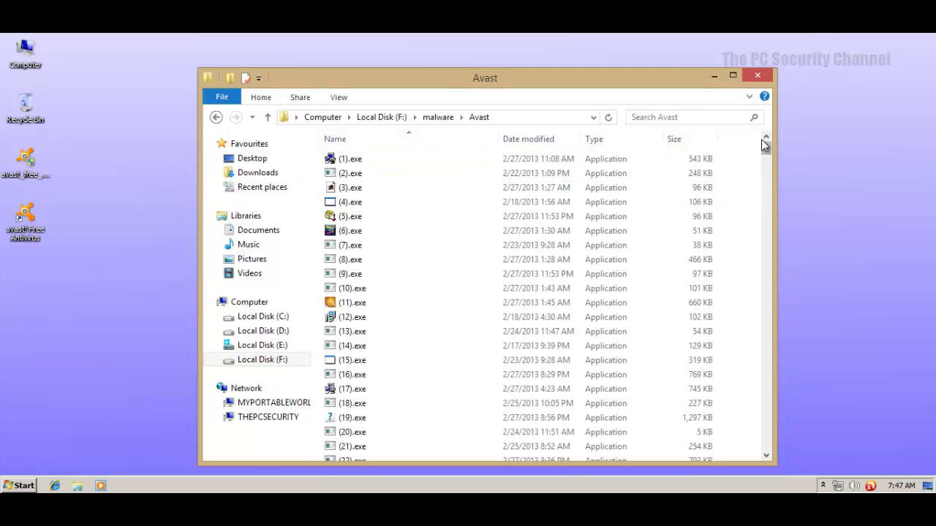
left_click_drag(765, 144, 765, 258)
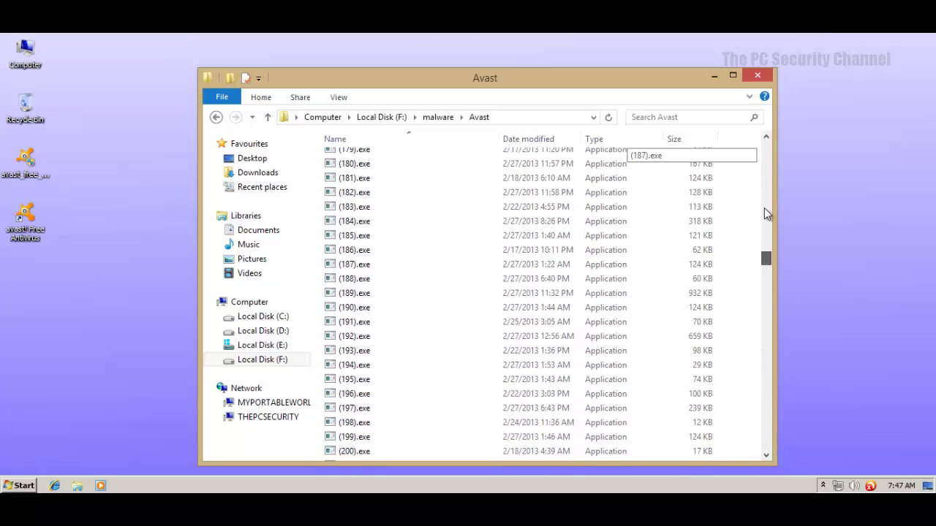
left_click(216, 117)
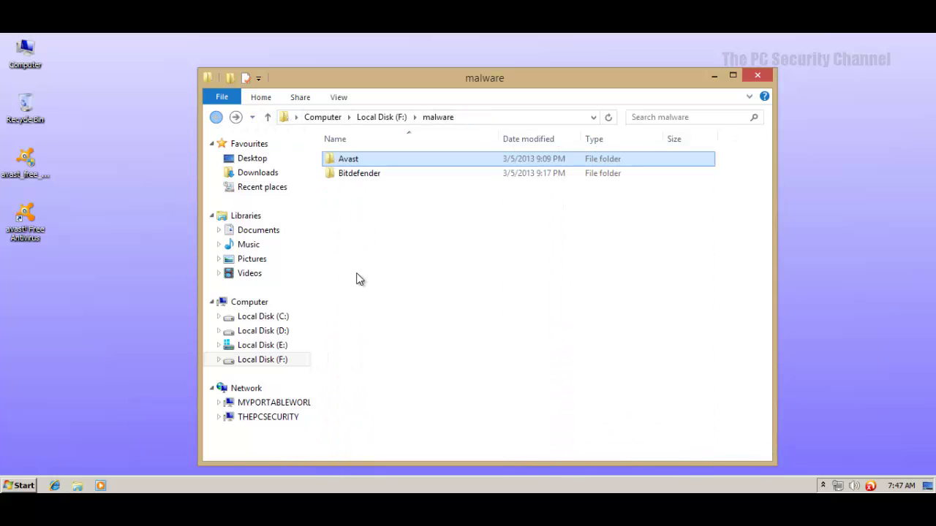
key("alt+F4")
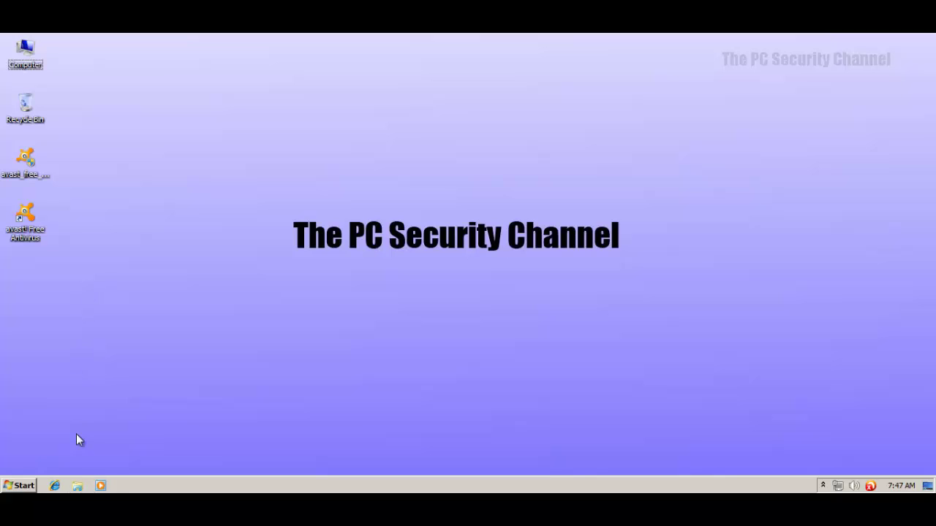
Step: Open the desktop Avast folder, scroll to the last of its 500 samples, close it and dismiss its context menu
left_click(79, 485)
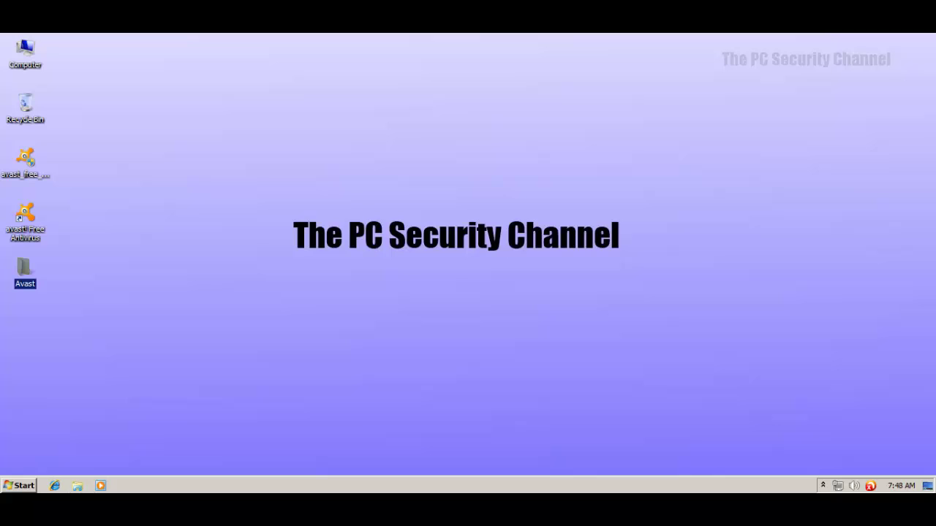
left_click(250, 279)
double_click(17, 275)
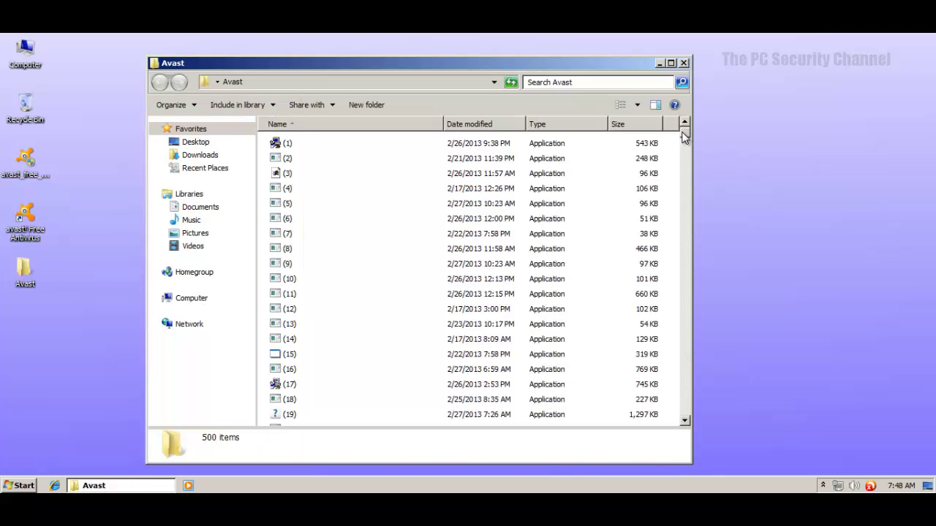
left_click_drag(687, 133, 700, 427)
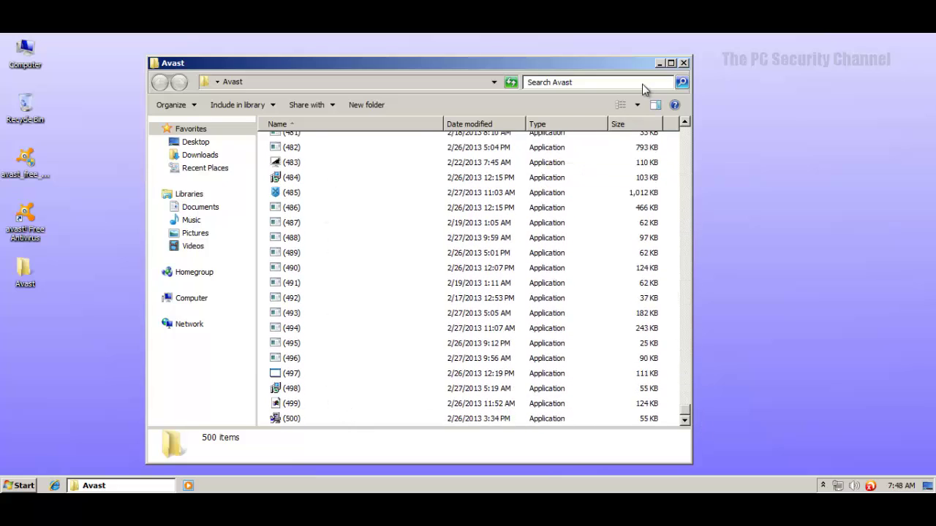
left_click(684, 64)
double_click(22, 270)
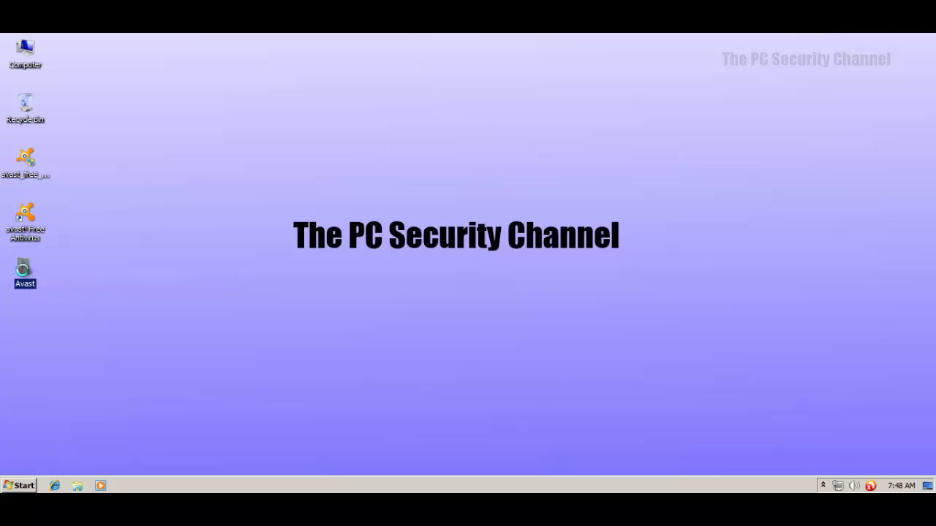
right_click(23, 269)
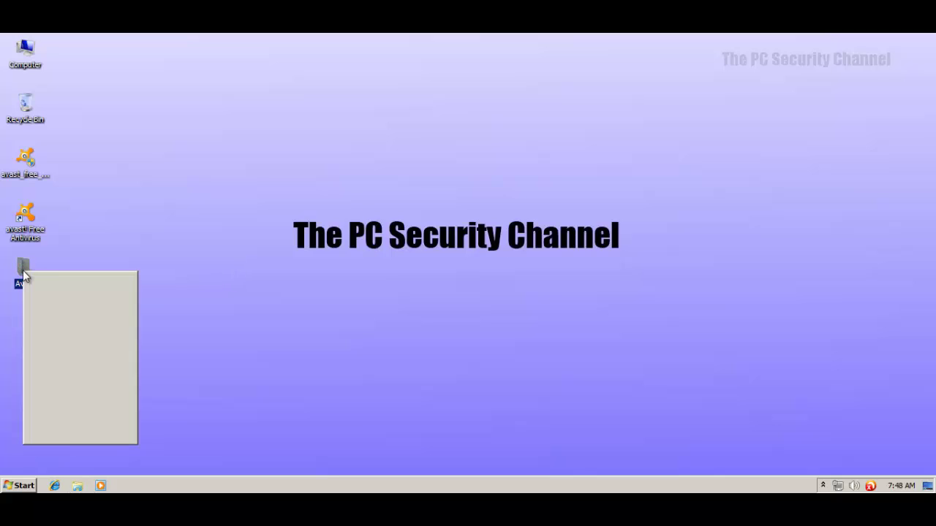
left_click(353, 246)
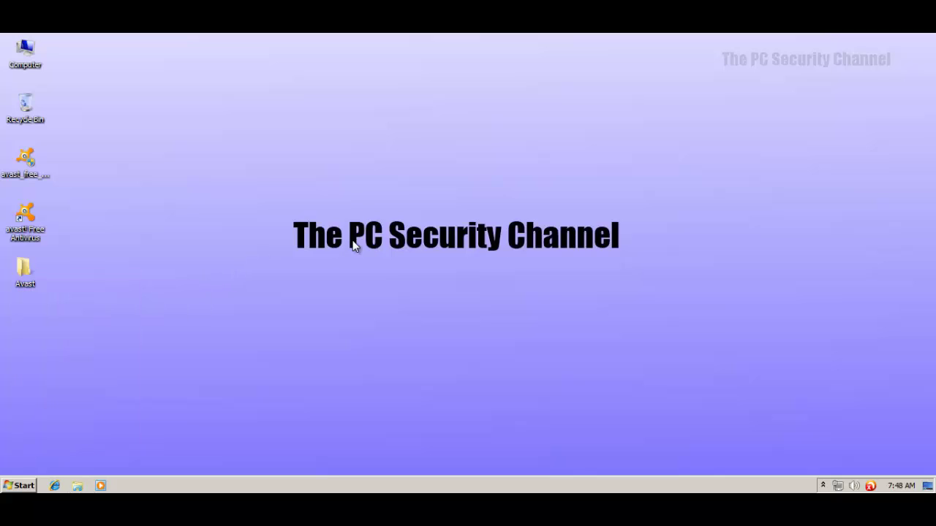
Step: Launch avast! Free Antivirus, go to Scan and stop the running Quick scan
double_click(870, 486)
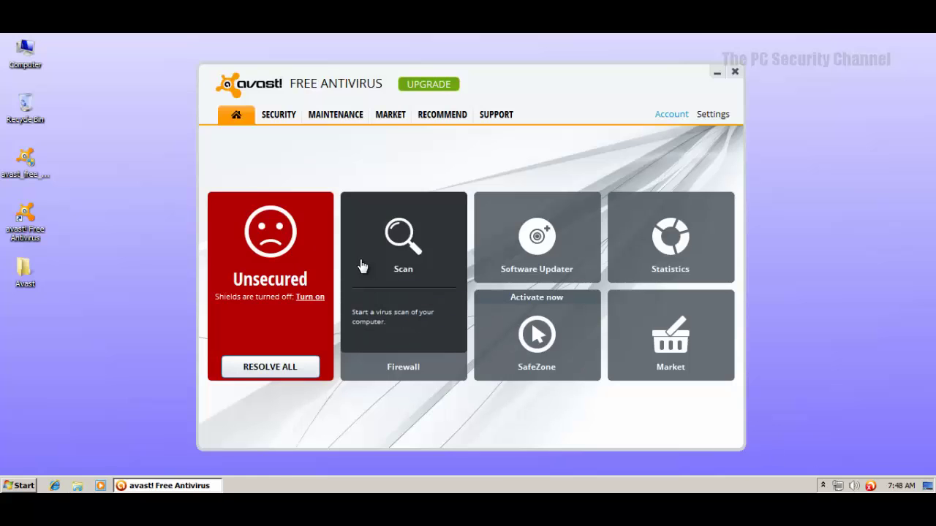
left_click(397, 265)
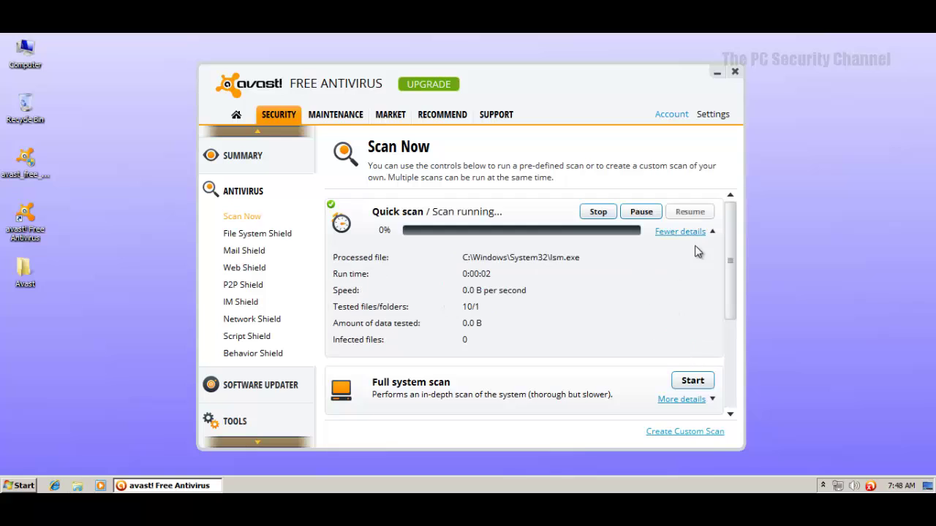
left_click(596, 213)
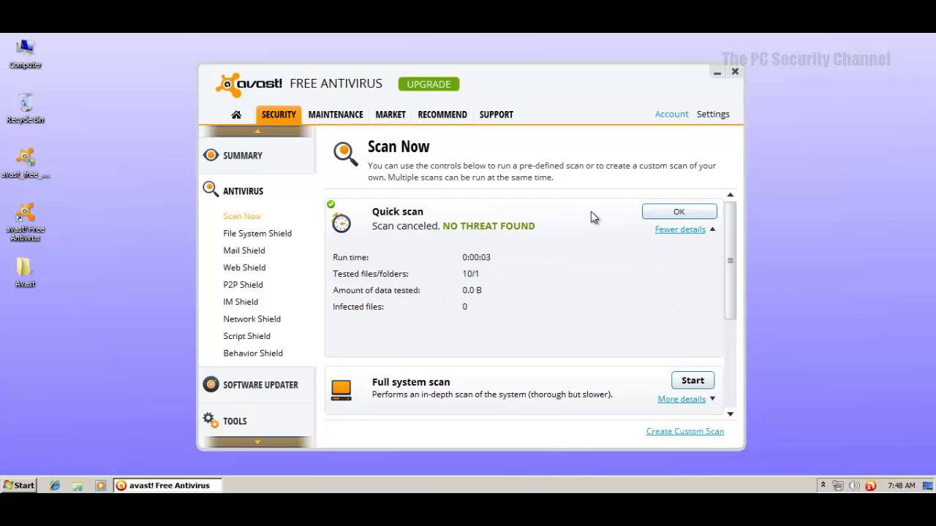
Step: Expand Select folder to scan's details and turn on Scan for PUP
left_click_drag(727, 258, 713, 380)
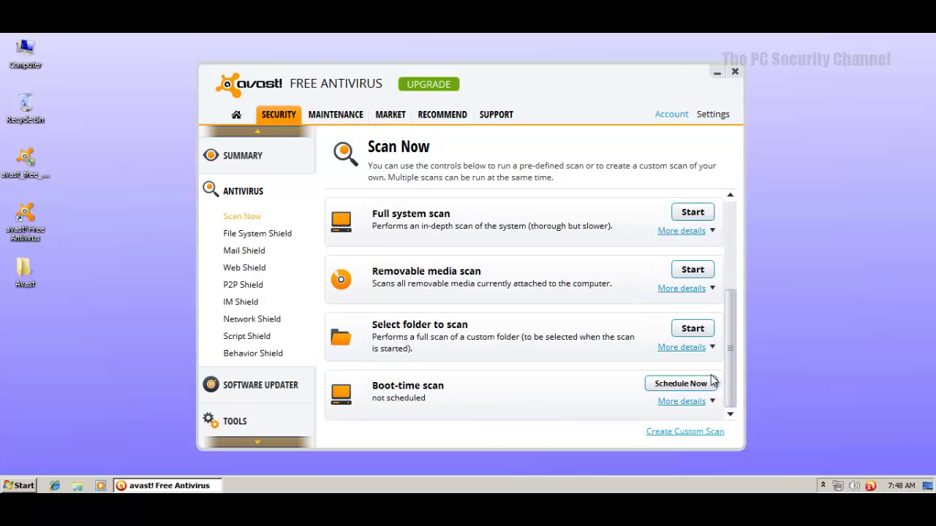
left_click(680, 347)
scroll(560, 373, "down", 3)
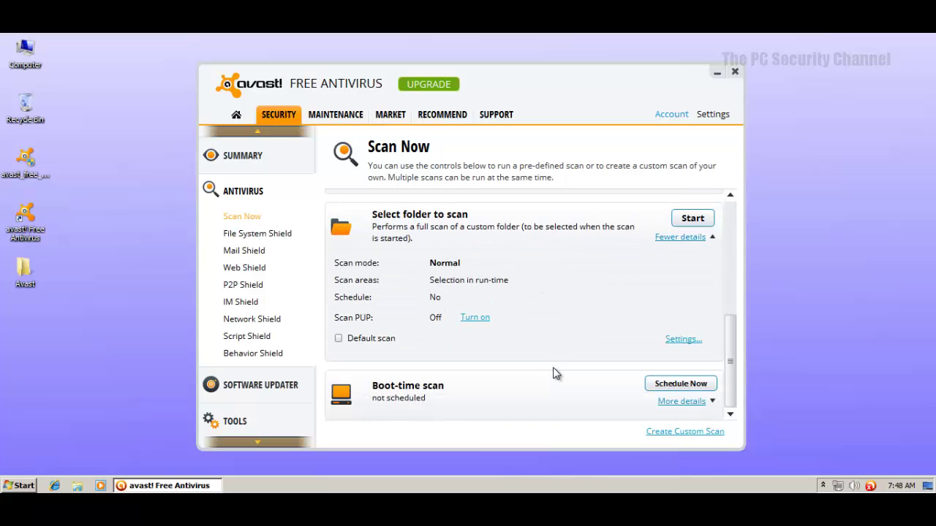
left_click(470, 316)
Step: Review the folder scan's report file and performance settings, then cancel without saving
left_click(682, 339)
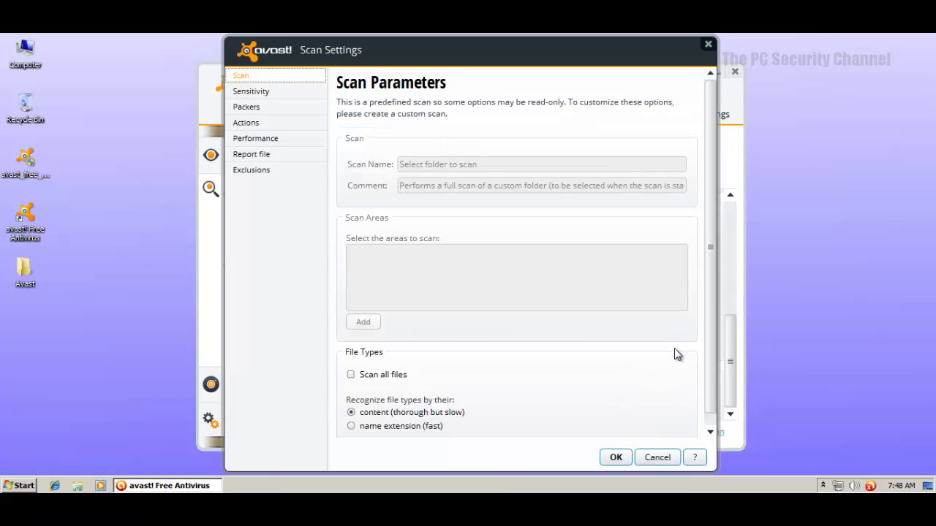
left_click(293, 157)
left_click(284, 142)
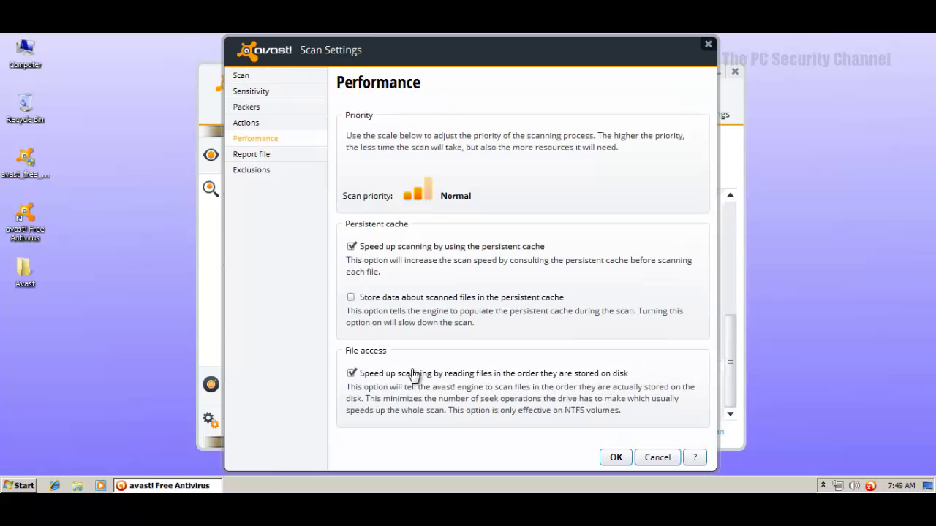
left_click(673, 459)
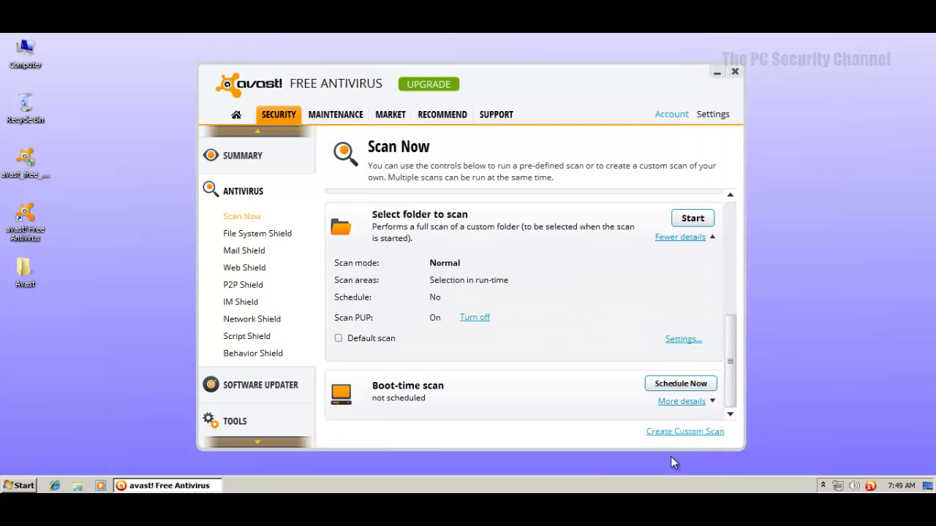
Step: Run Select folder to scan on the desktop Avast folder, finding 523 infected of 612 files
left_click(685, 219)
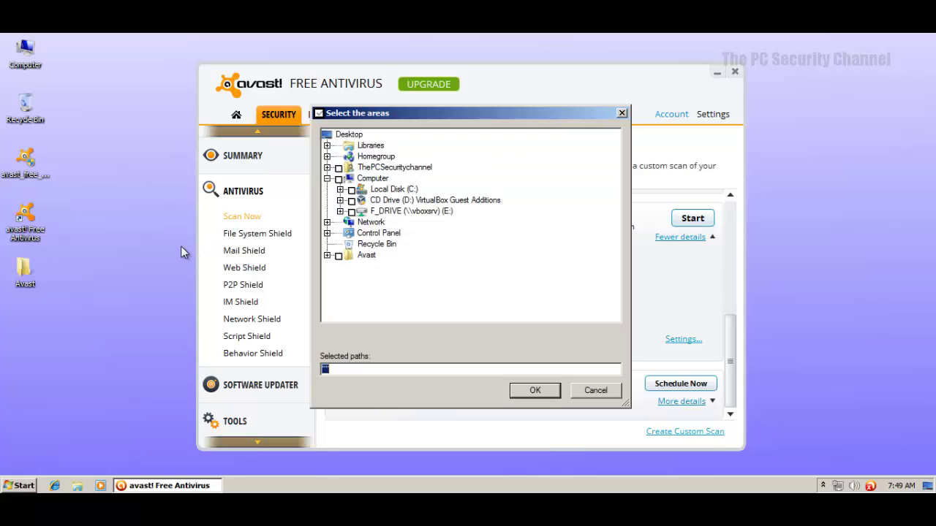
left_click(338, 255)
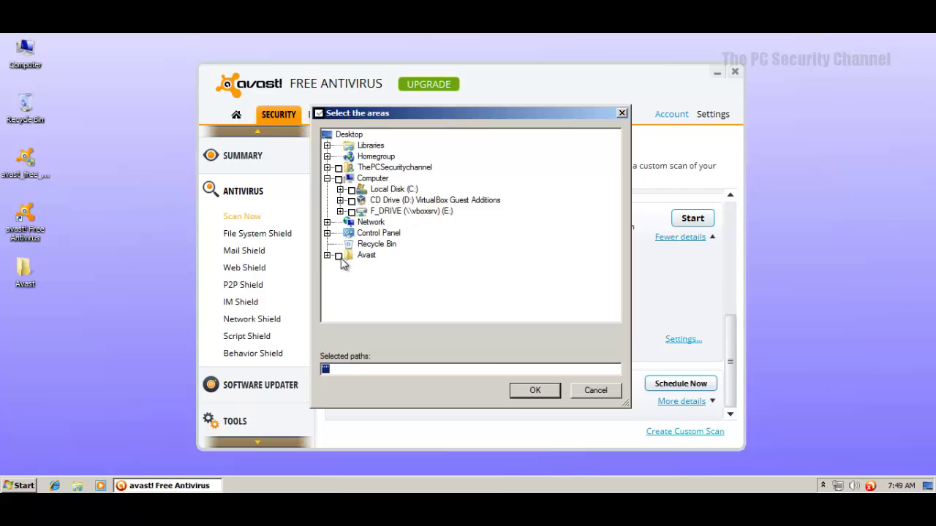
left_click(513, 390)
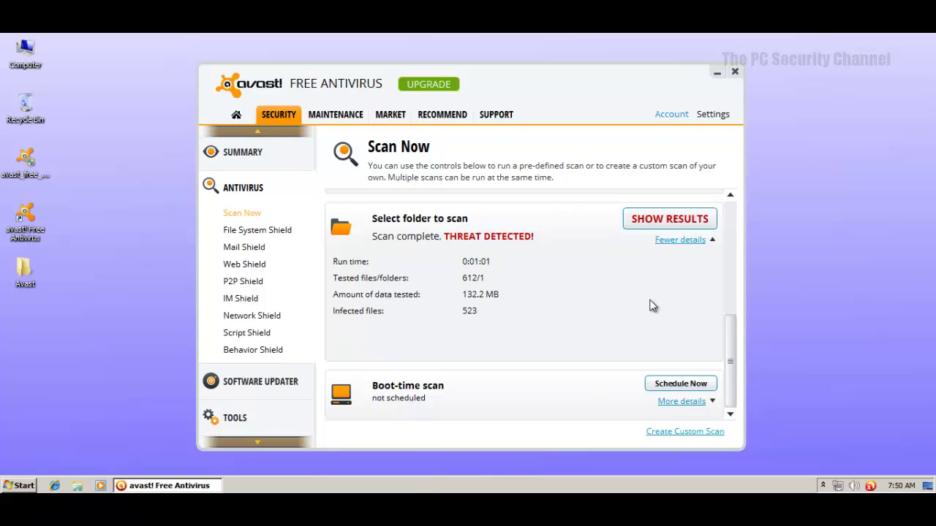
Step: Set the action for all detected threats to Delete, apply it, and close the scan results
left_click(651, 219)
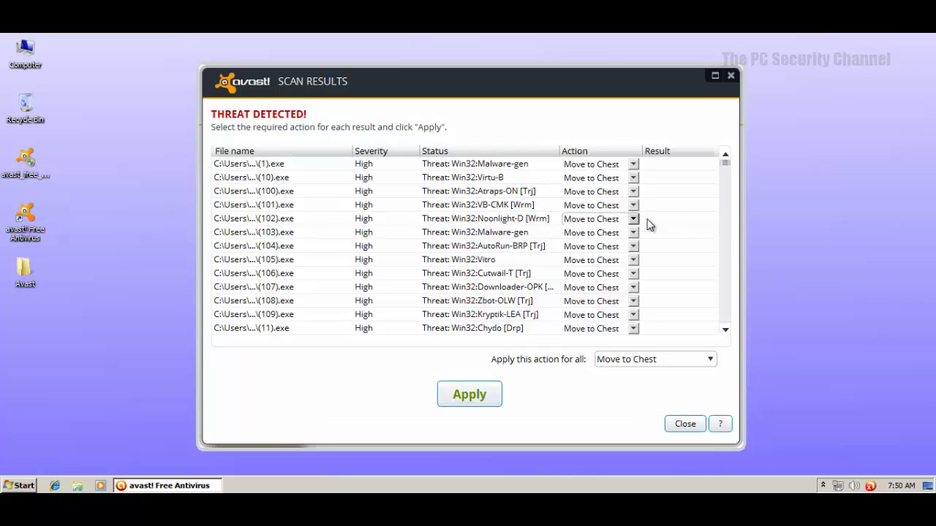
left_click(655, 359)
left_click(703, 359)
left_click(706, 365)
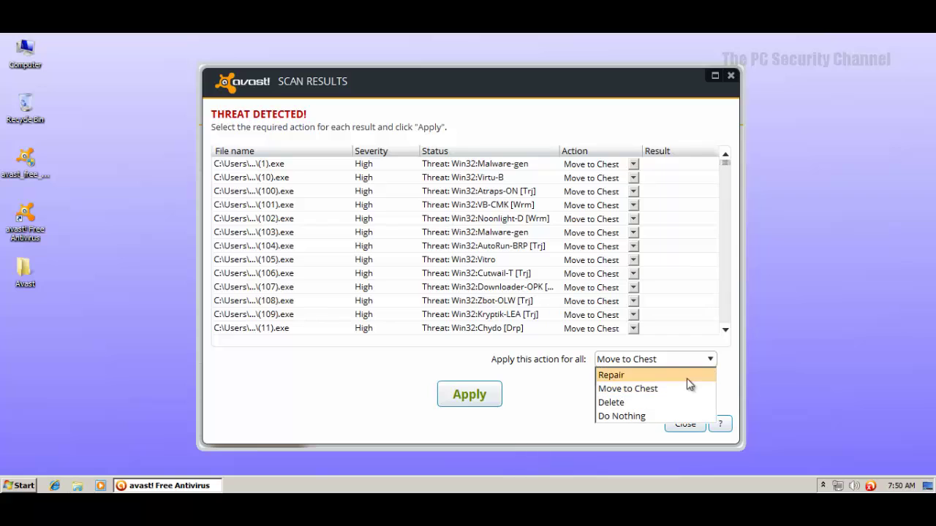
left_click(658, 402)
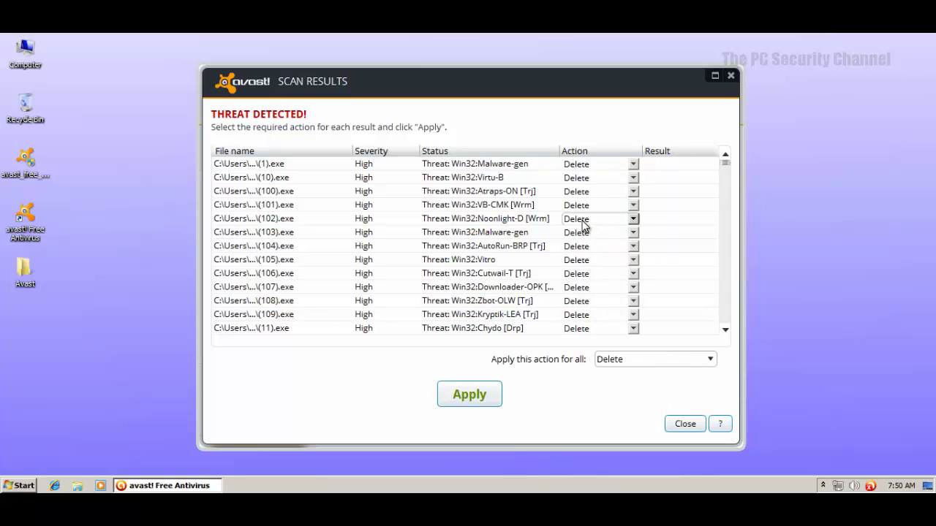
left_click_drag(726, 167, 687, 414)
left_click(479, 396)
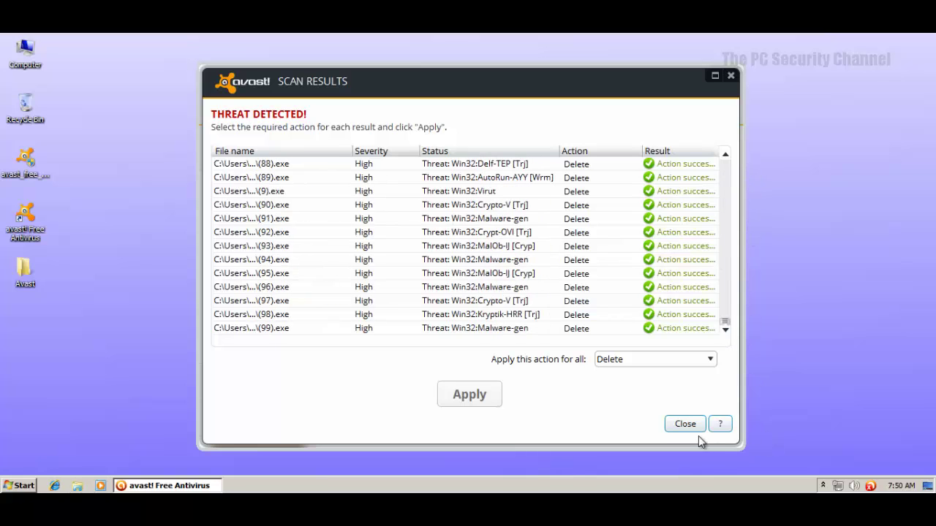
left_click(676, 427)
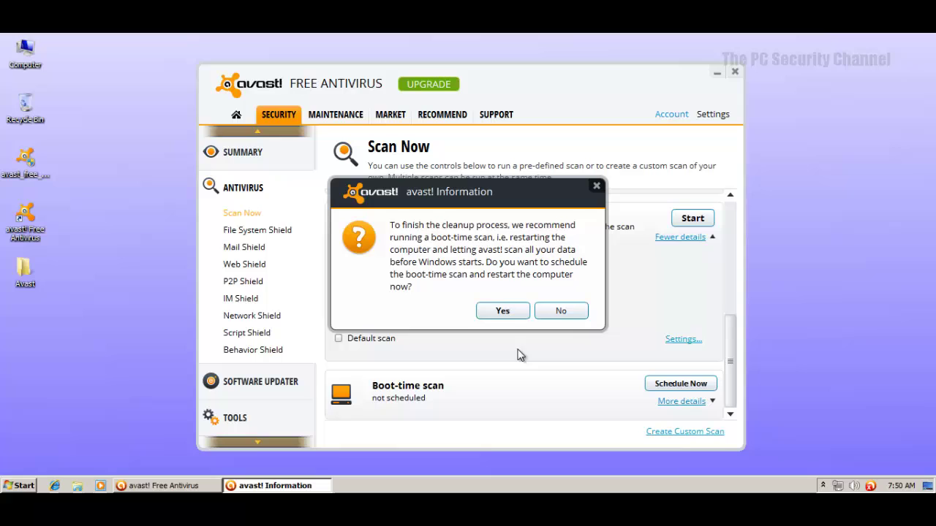
Step: Decline the boot-time scan, close Avast, and open the Avast samples folder with its 11 files
left_click(562, 312)
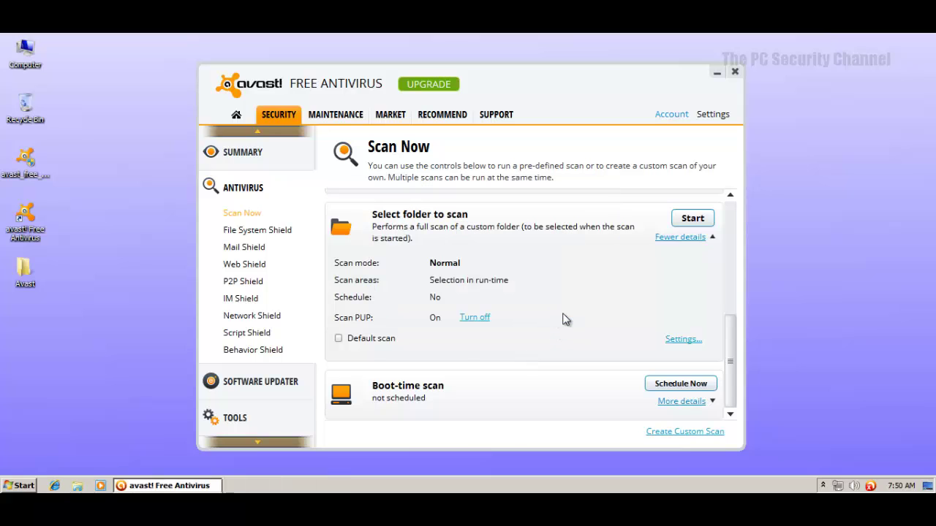
left_click(735, 72)
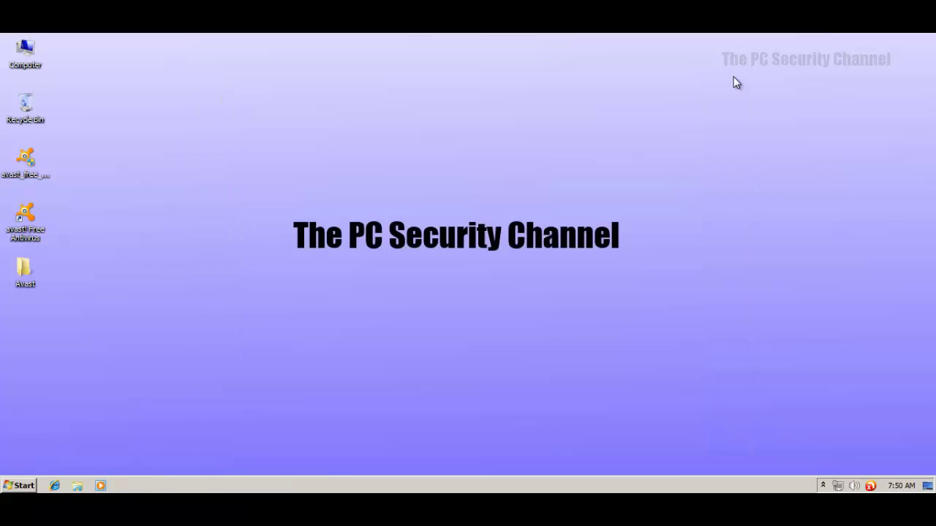
double_click(25, 269)
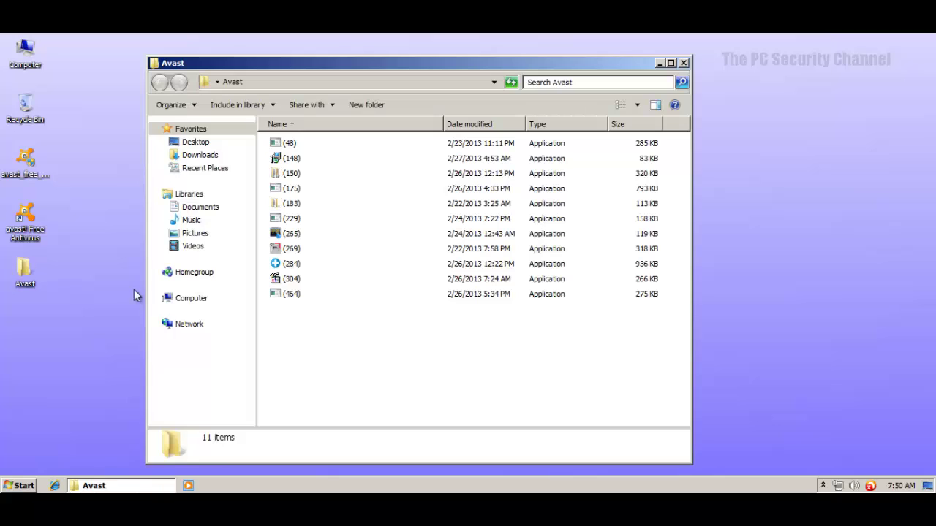
left_click_drag(338, 353, 317, 146)
left_click(314, 369)
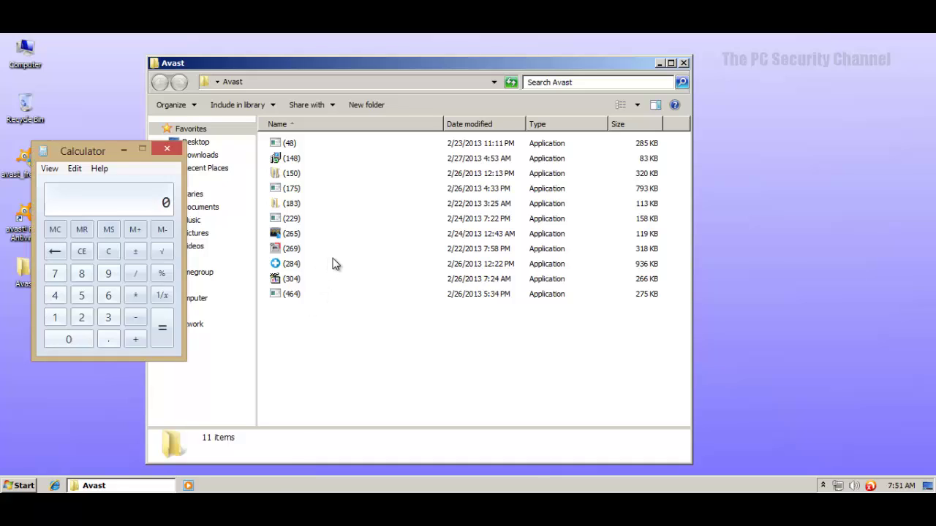
Step: Compute 489 / 500 × 100 = 97.8 in Calculator, then close it
mouse_move(332, 263)
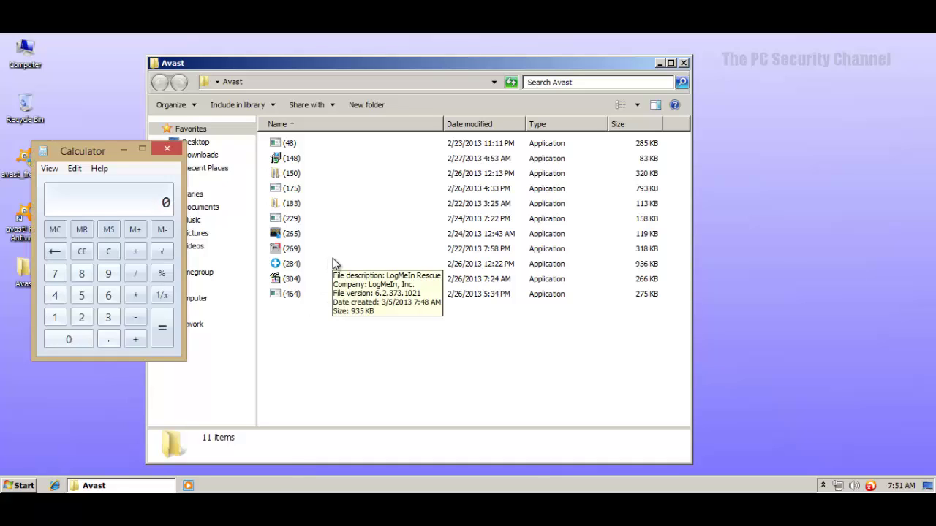
type("489 / 500")
key("Return")
type("*100")
key("Return")
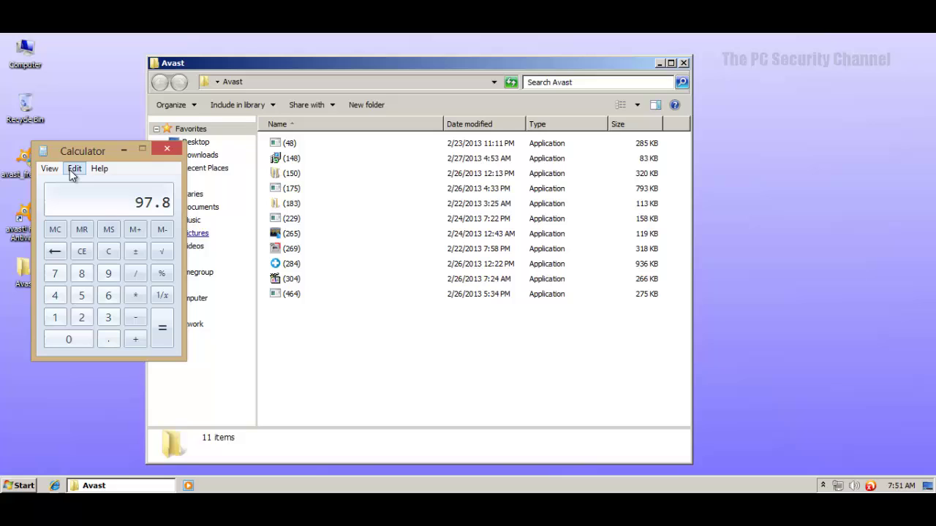
left_click_drag(95, 151, 145, 174)
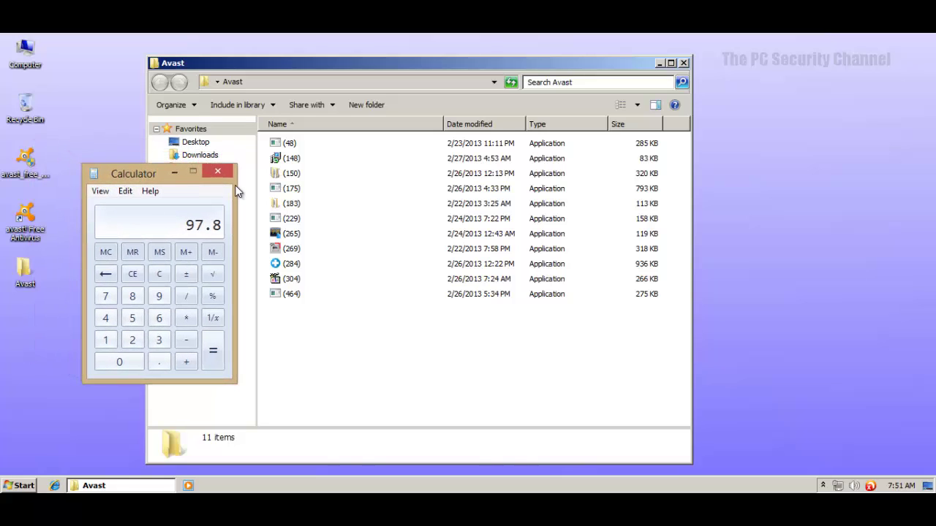
left_click(216, 173)
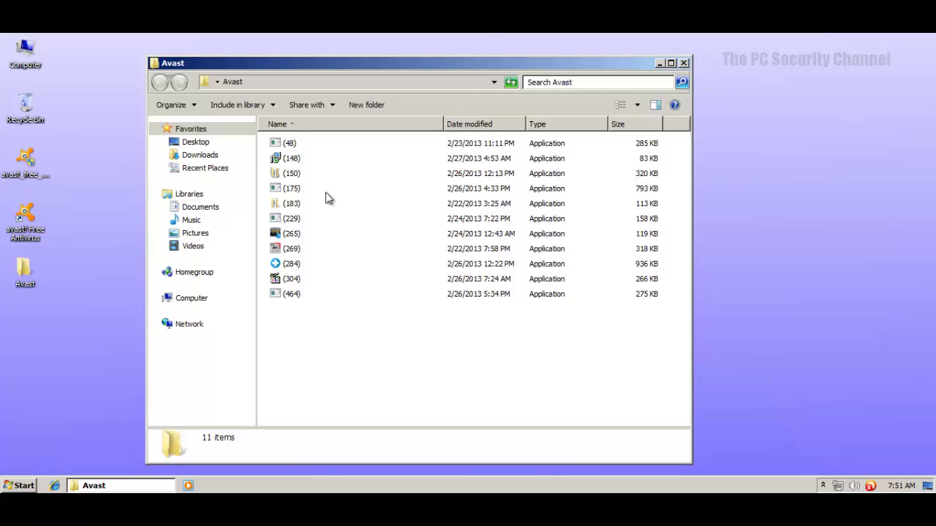
Step: Turn all Avast shields back on and run sample (48), dismissing its harmful-software and URL alerts
right_click(869, 485)
mouse_move(848, 406)
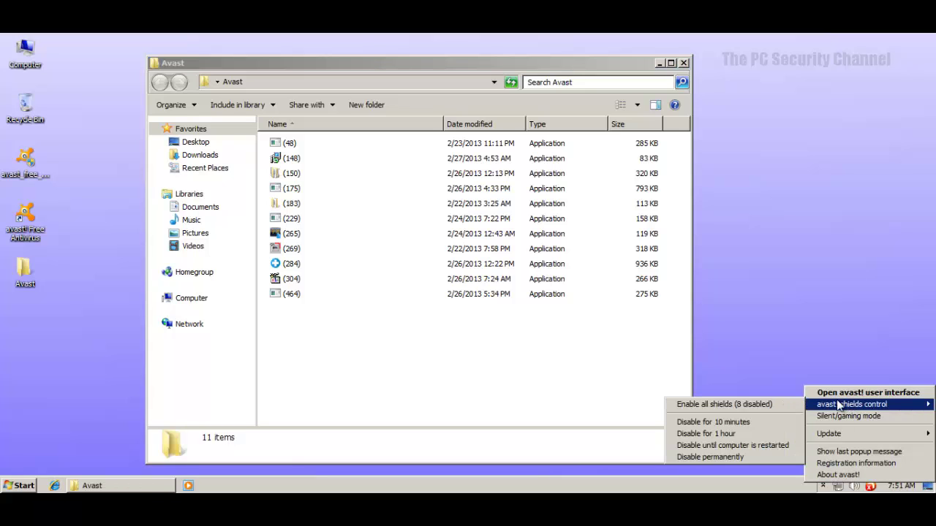
left_click(709, 405)
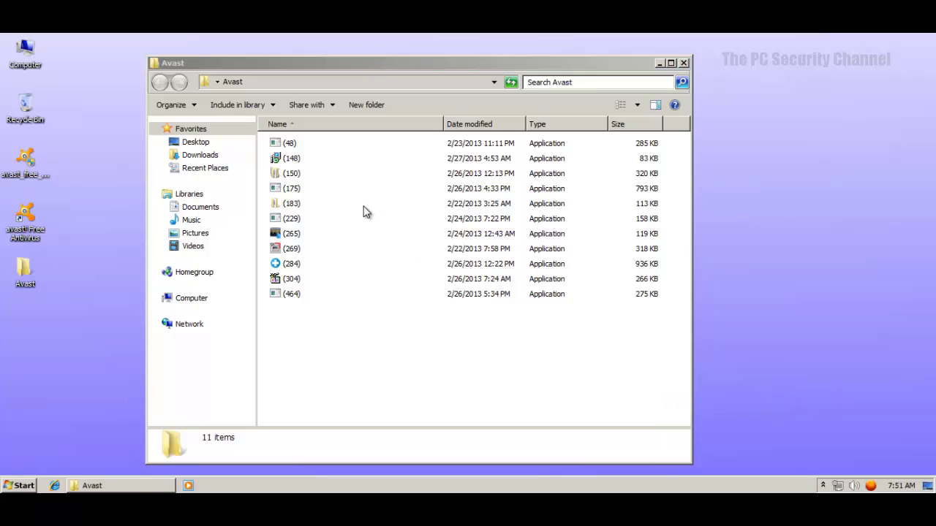
double_click(302, 146)
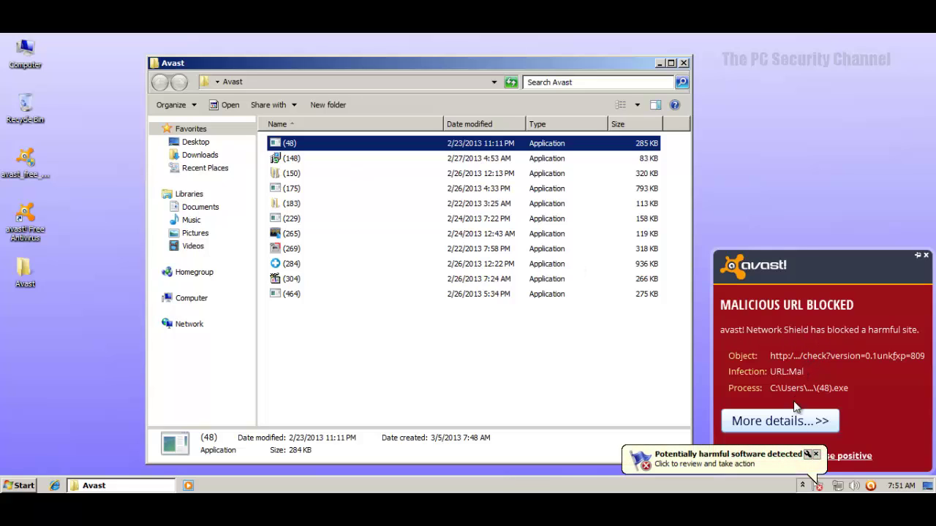
left_click(816, 455)
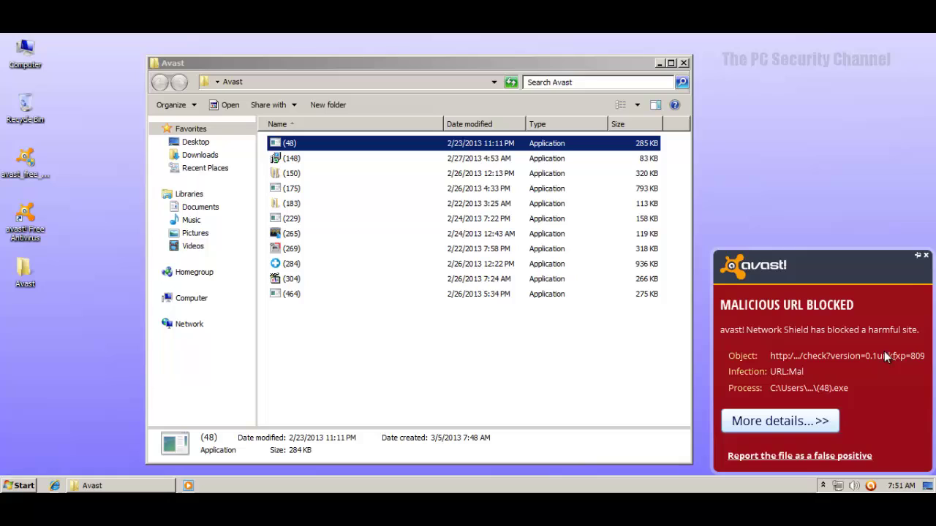
left_click(925, 256)
Step: Run samples (148), (175) and (265), dismissing each cannot-find error and blocked-file alert
double_click(318, 158)
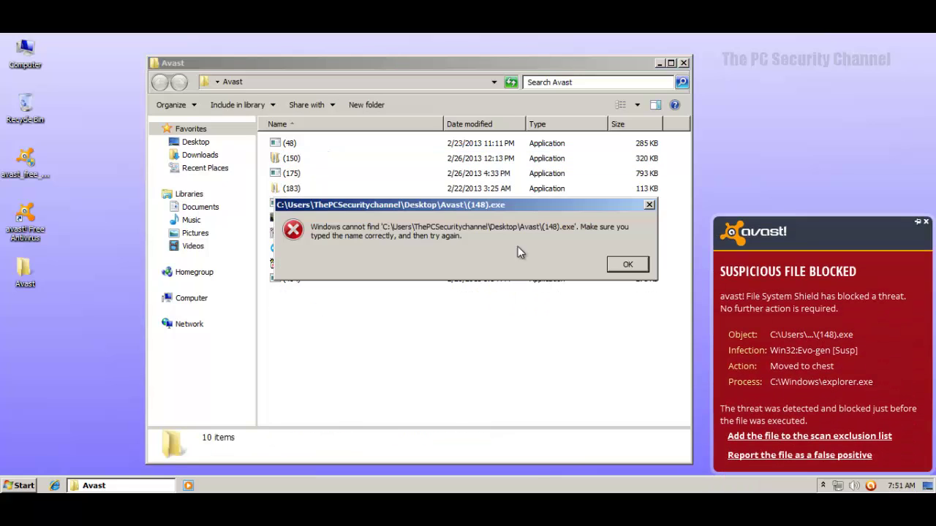
left_click(621, 266)
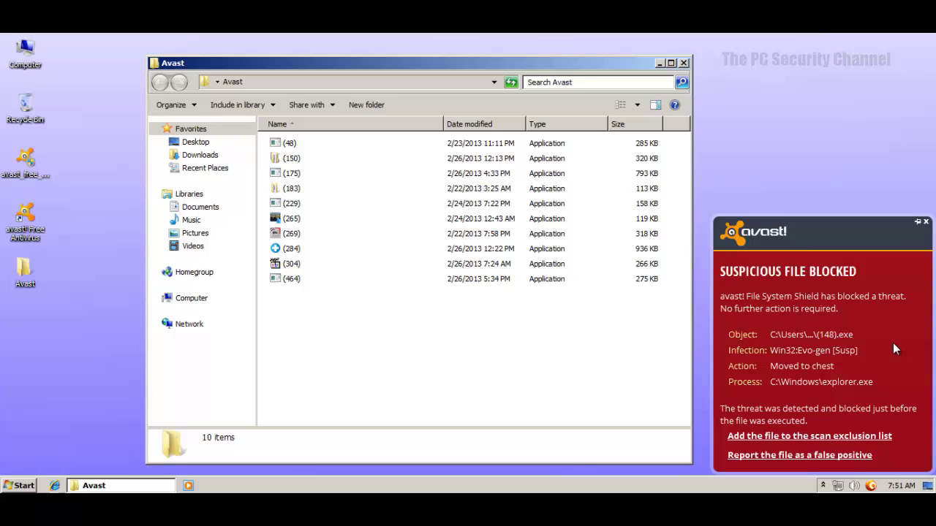
left_click(925, 223)
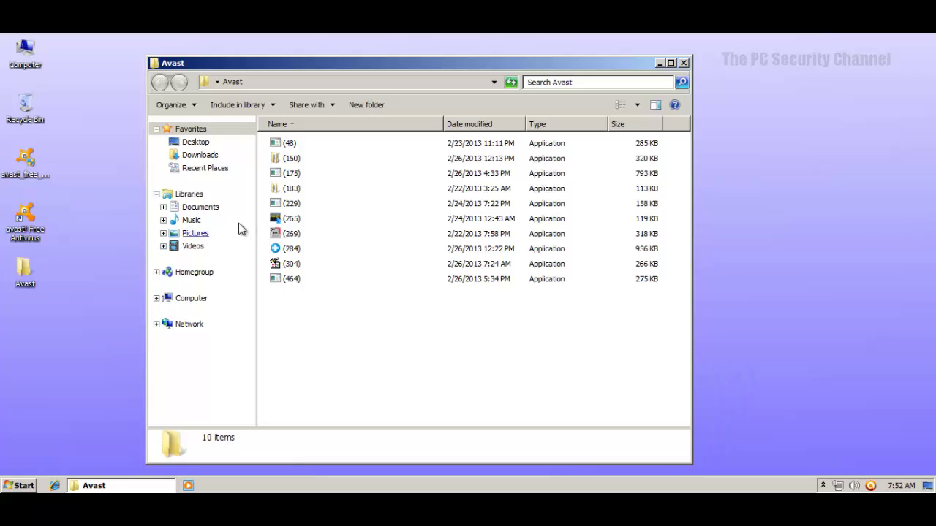
left_click(300, 177)
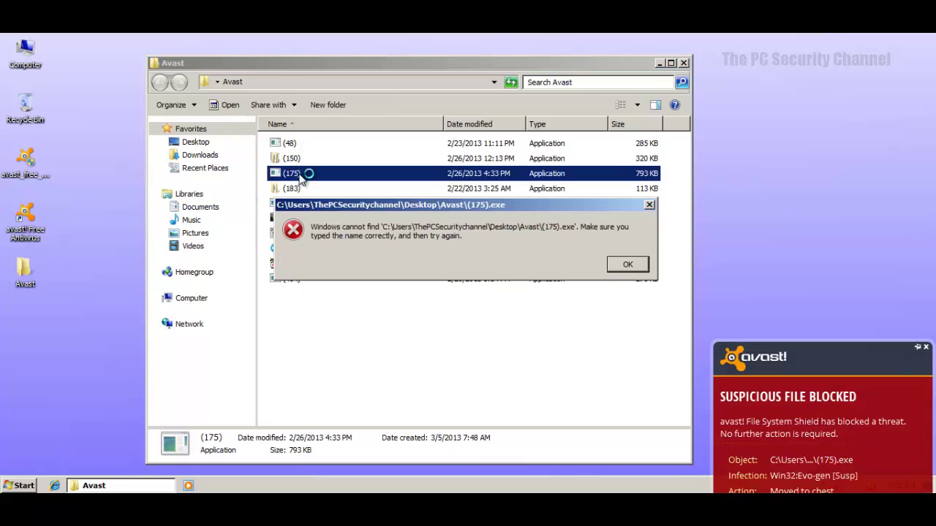
left_click(626, 265)
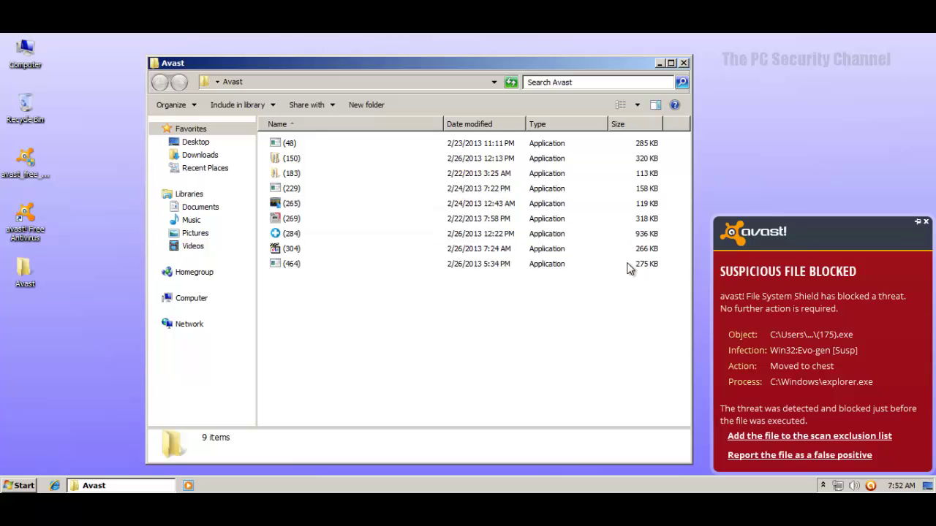
double_click(306, 205)
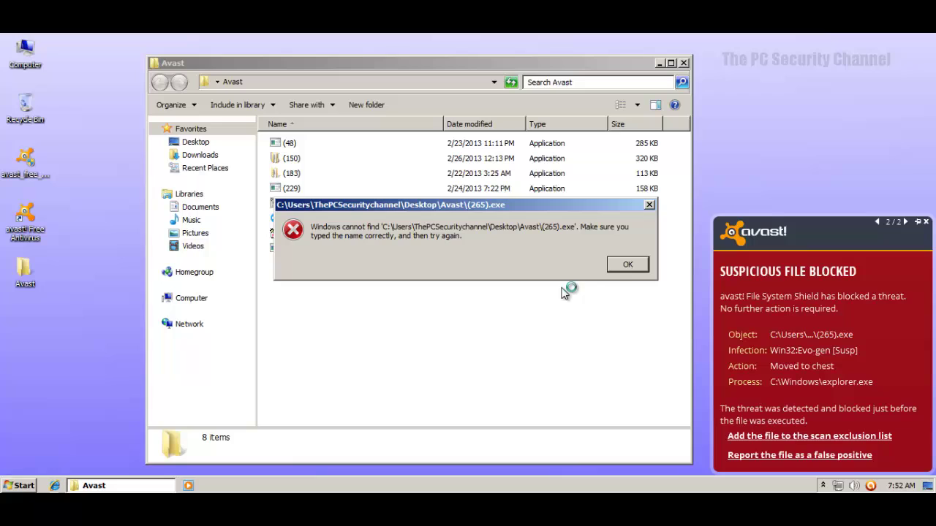
left_click(627, 266)
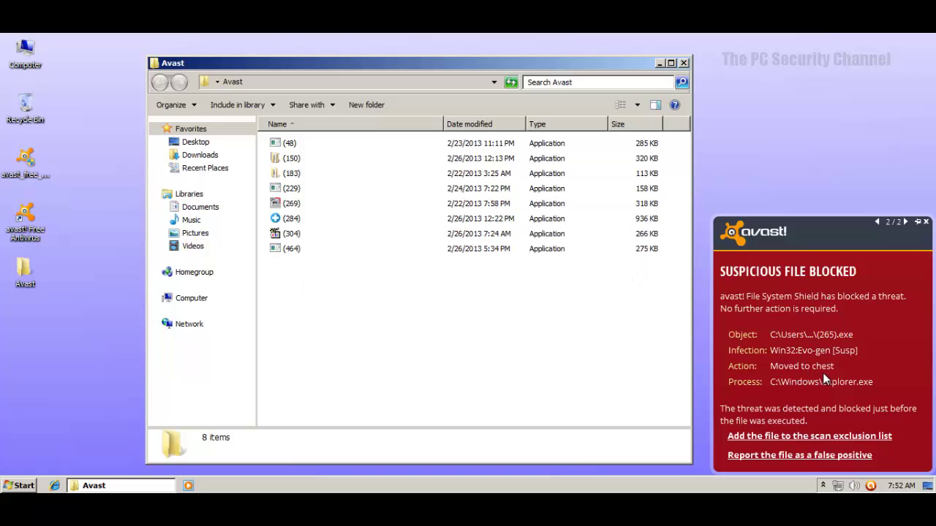
left_click(926, 222)
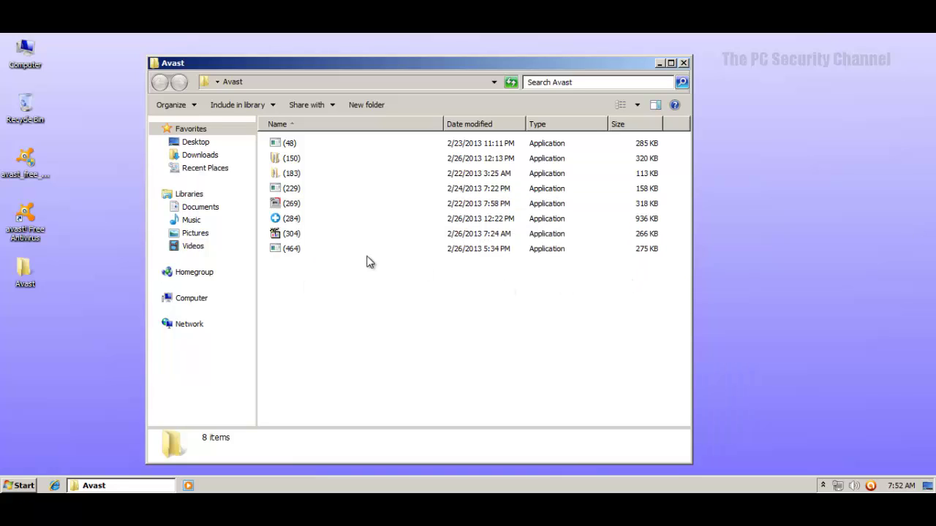
Step: Run samples (464) and (304), dismissing their not-found errors and Avast blocked-file warnings
double_click(326, 248)
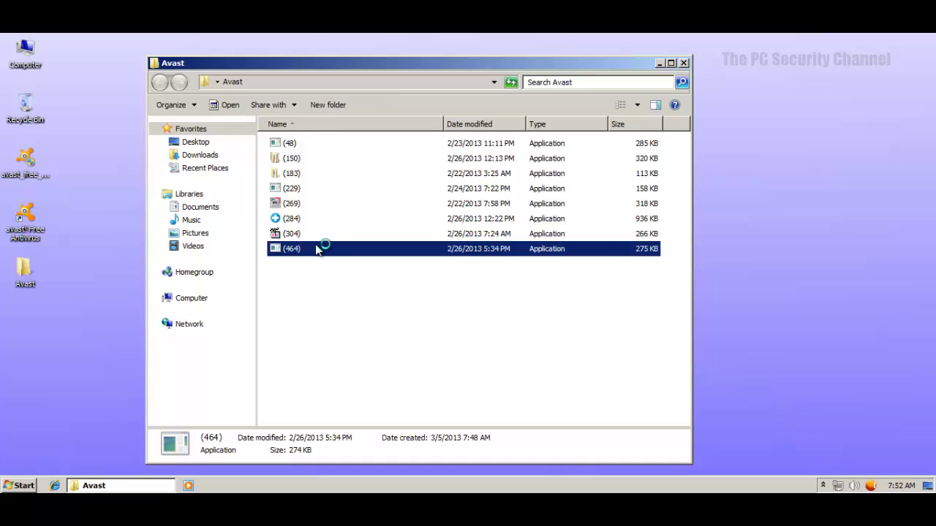
left_click(627, 264)
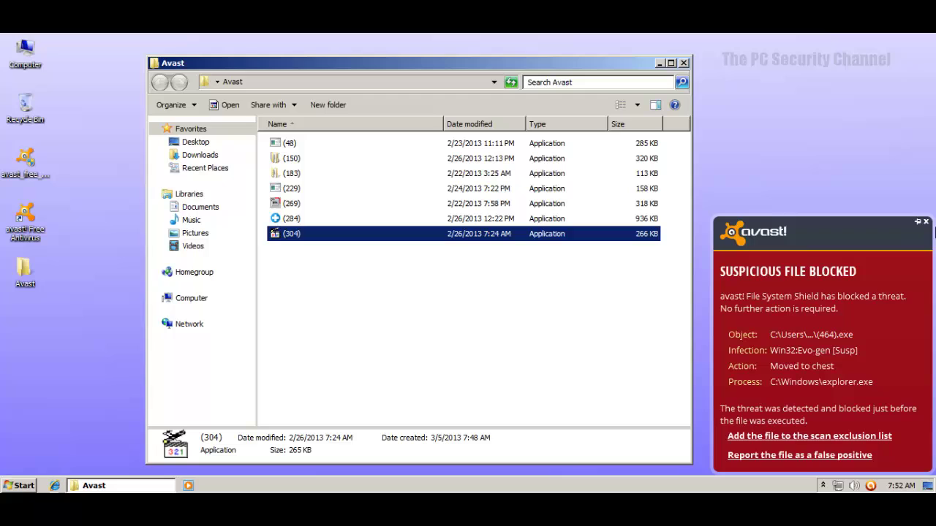
left_click(925, 225)
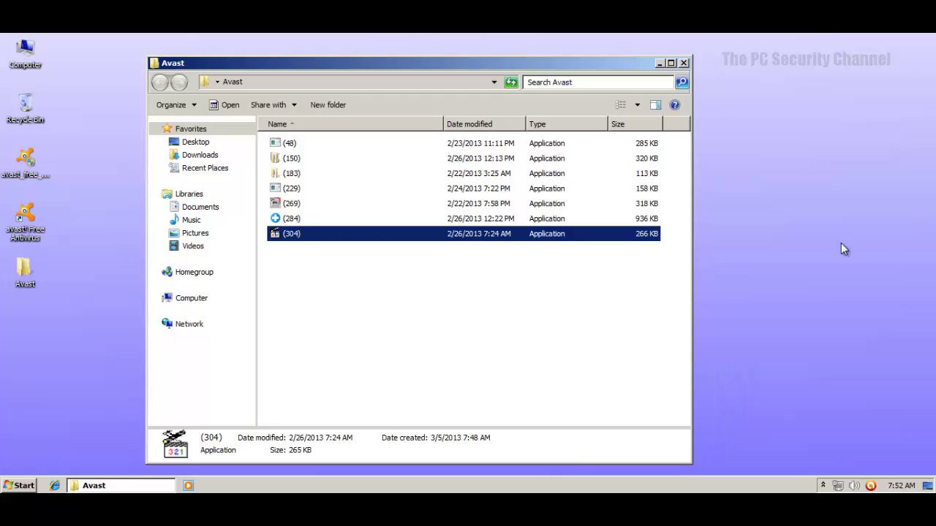
left_click(308, 275)
double_click(299, 235)
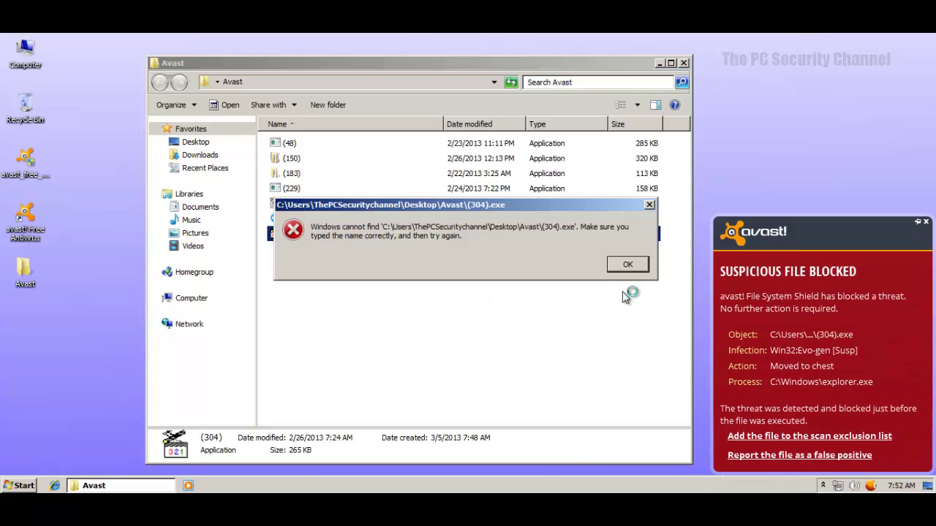
left_click(626, 265)
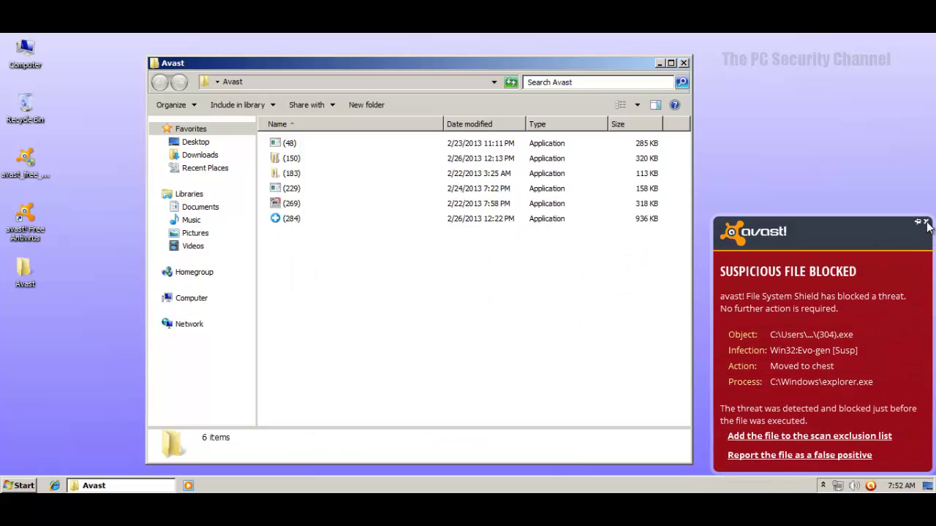
left_click(926, 222)
Step: Run sample (284), approve its elevation prompts, and close the Lexmark International window
double_click(326, 219)
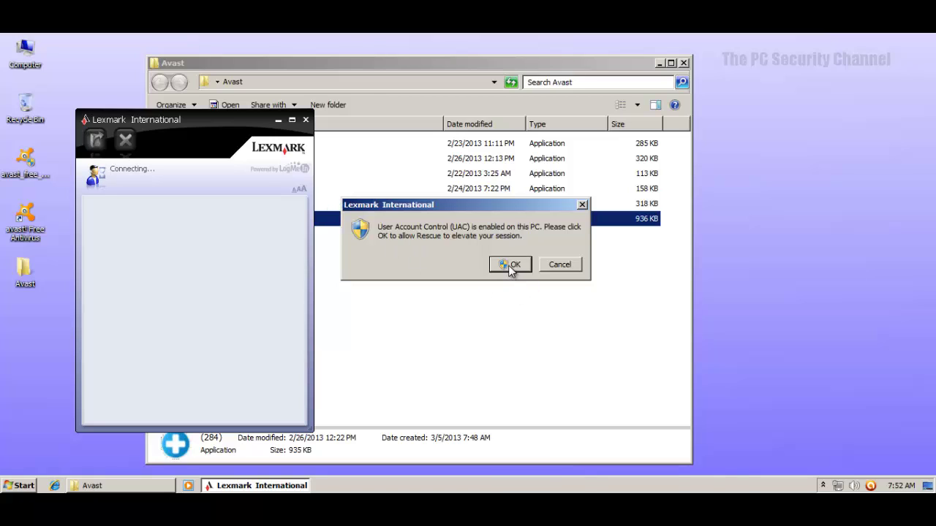
left_click(510, 264)
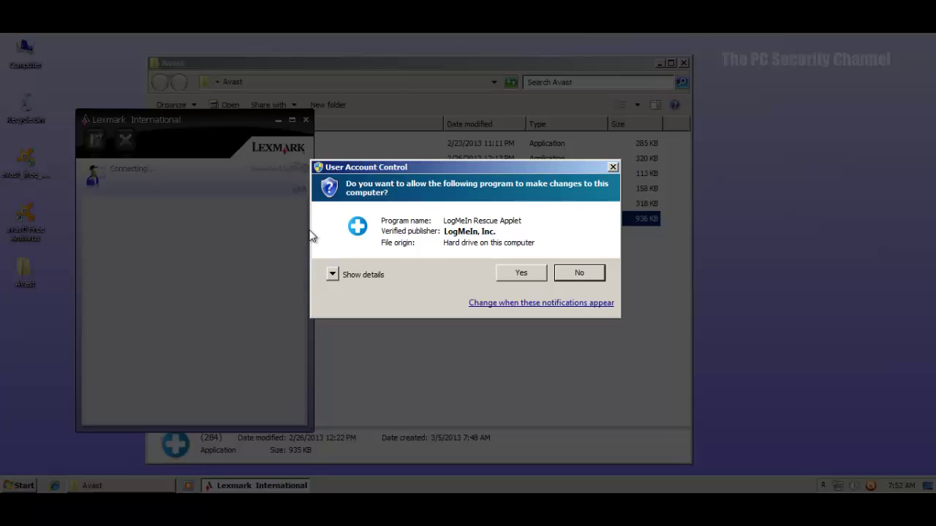
left_click(527, 270)
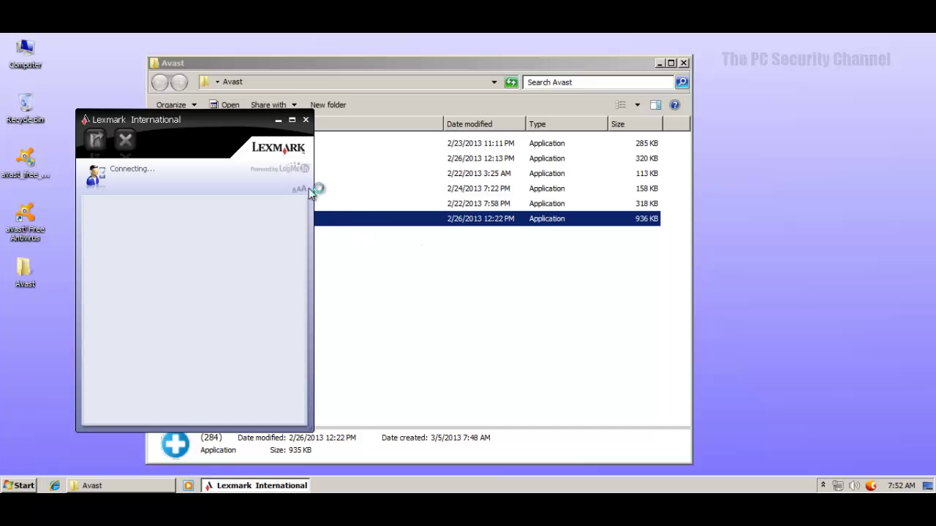
left_click_drag(194, 123, 597, 152)
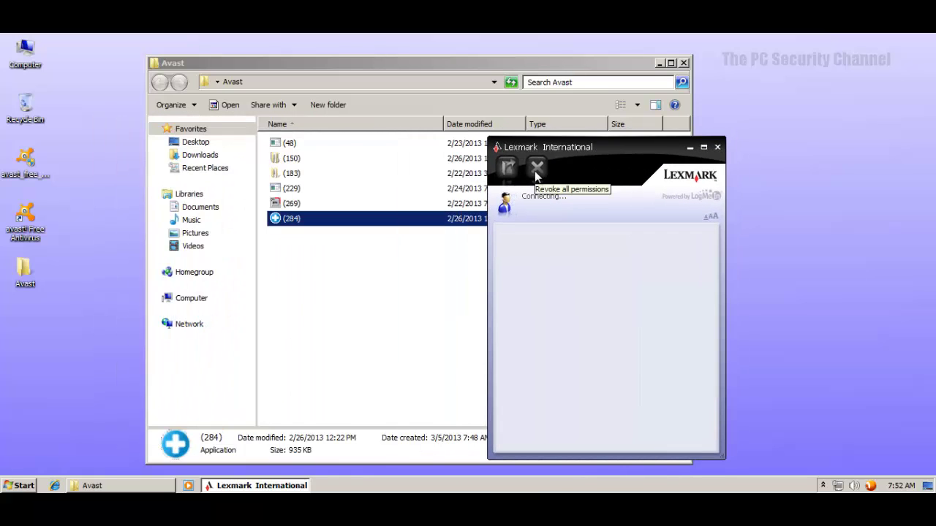
left_click(717, 147)
Step: Dismiss the blocked (269) errors, then run (229), approve elevation, and close the home.exe error
left_click(337, 204)
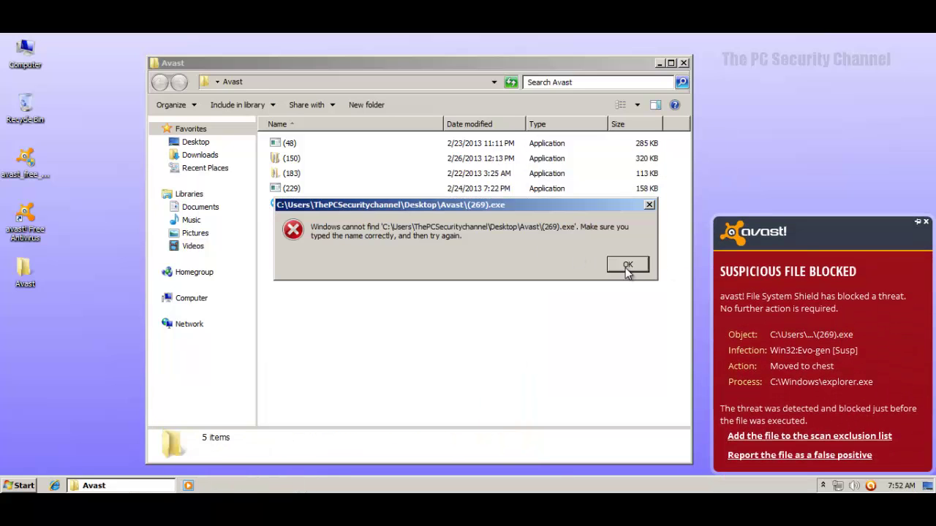
left_click(619, 264)
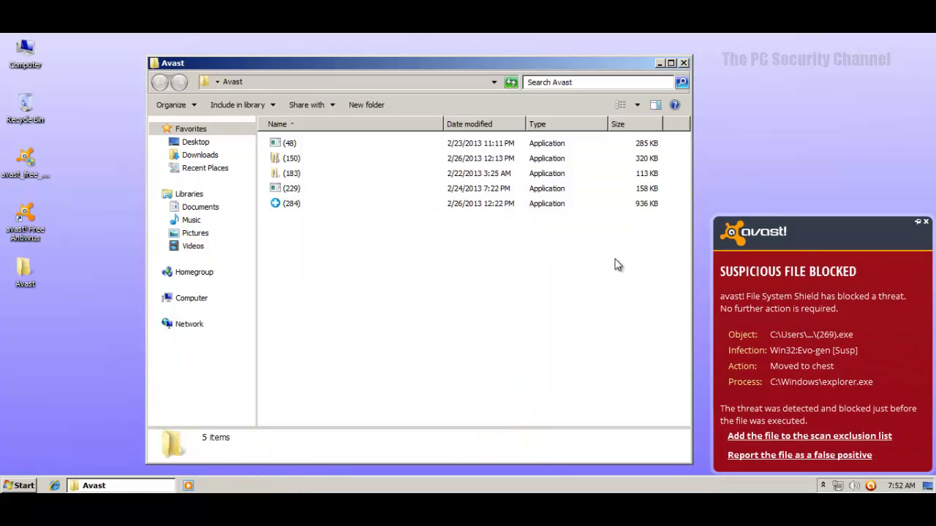
left_click(925, 222)
double_click(349, 192)
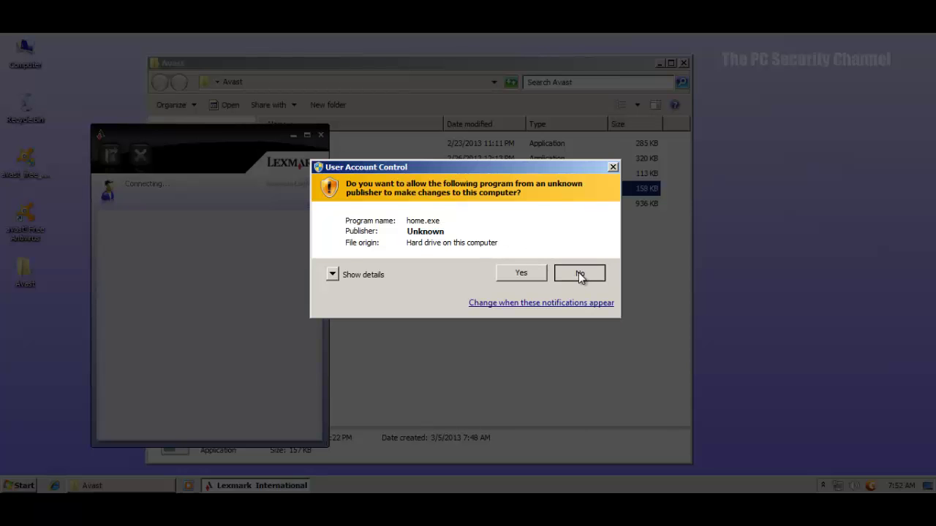
left_click(578, 272)
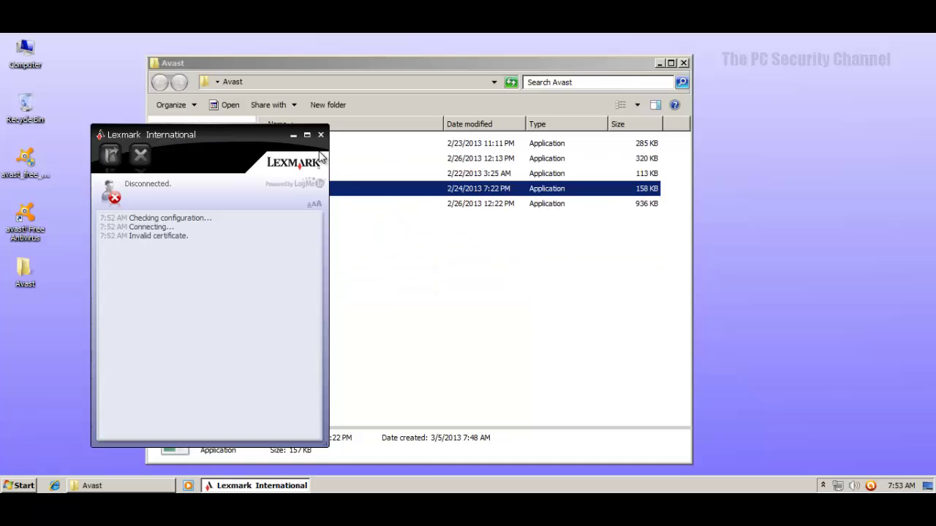
left_click(615, 265)
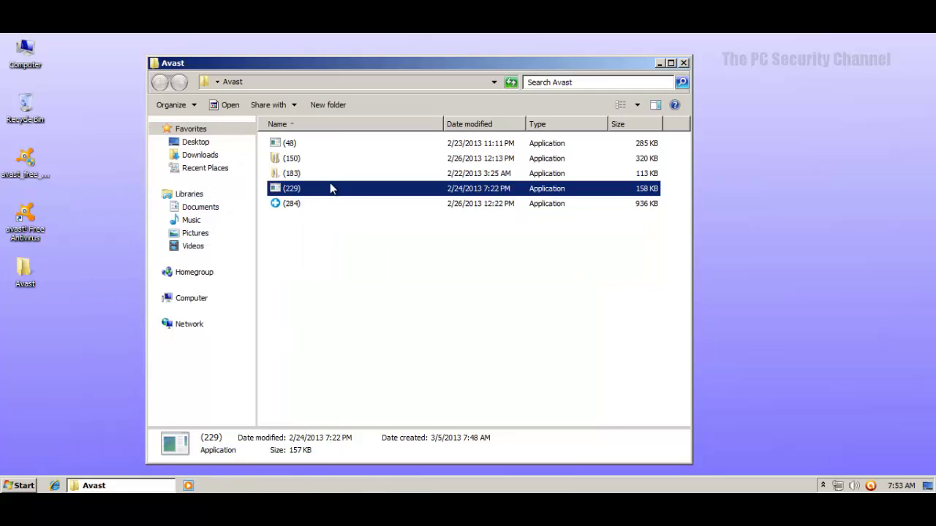
Step: Run sample (183), dismissing the compatibility notice, not-found error and Avast blocked warning
double_click(323, 174)
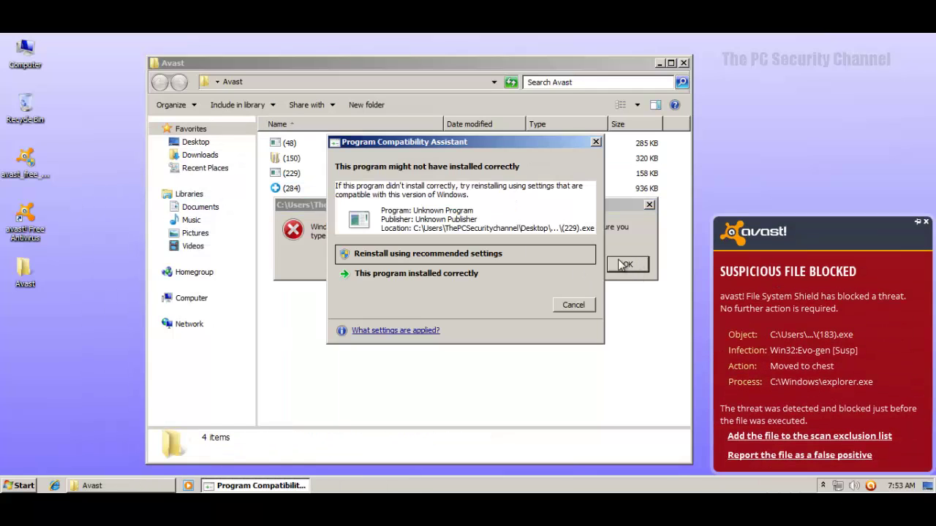
left_click(573, 305)
left_click(627, 265)
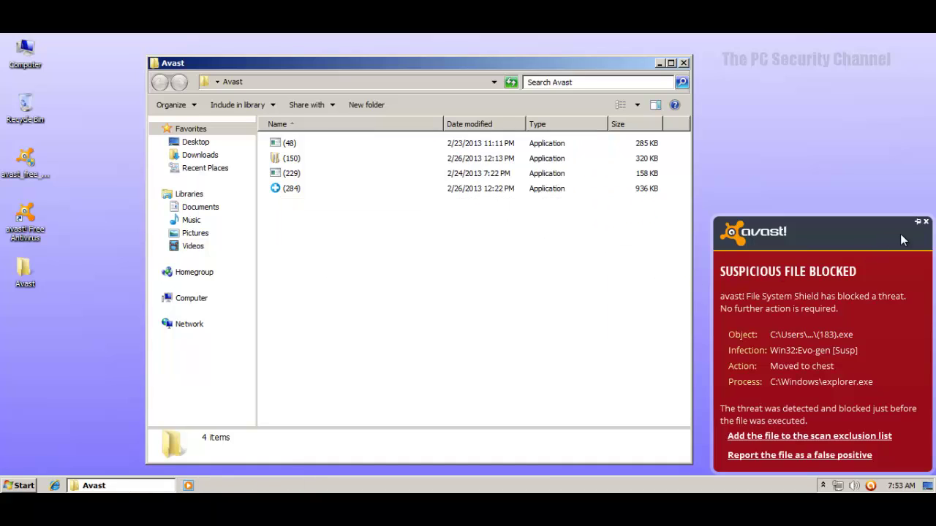
left_click(925, 221)
Step: Run sample (150), dismiss the malicious URL warning, and close the crashed program, leaving four samples
double_click(288, 158)
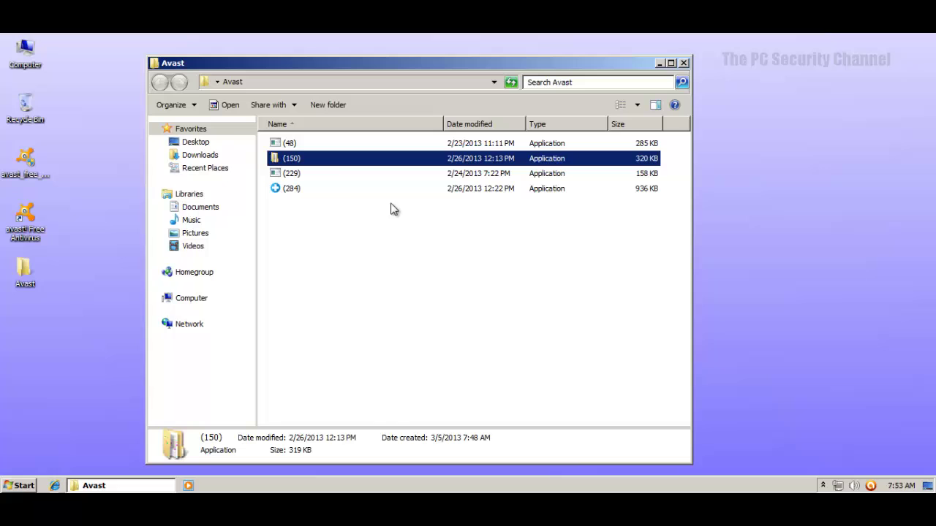
left_click(311, 145)
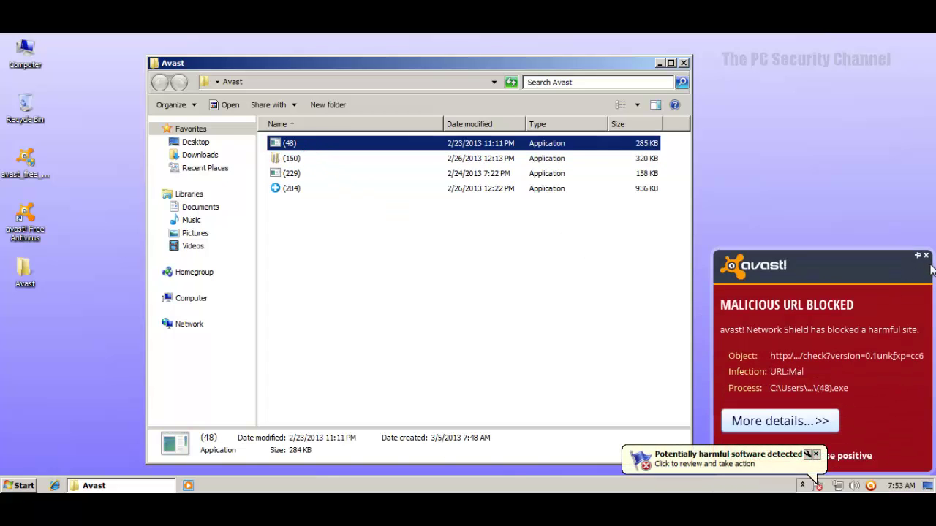
left_click(926, 255)
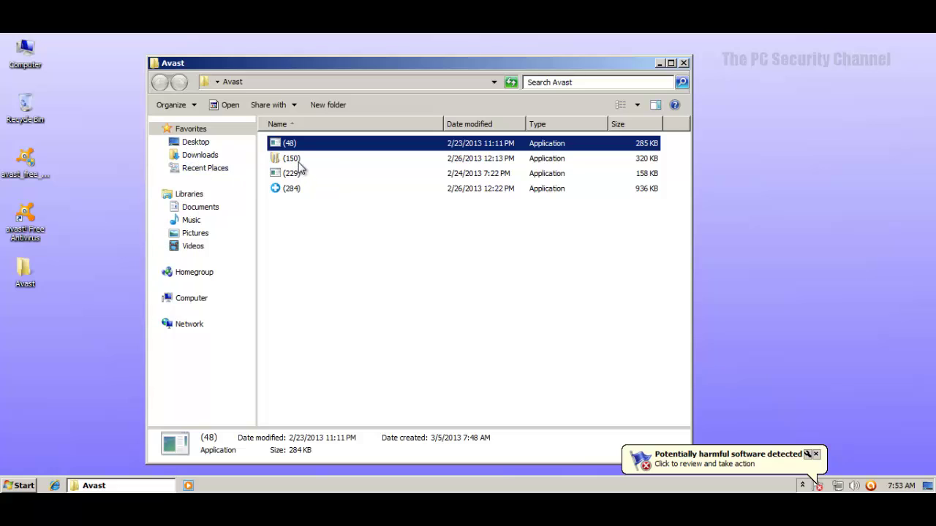
double_click(296, 159)
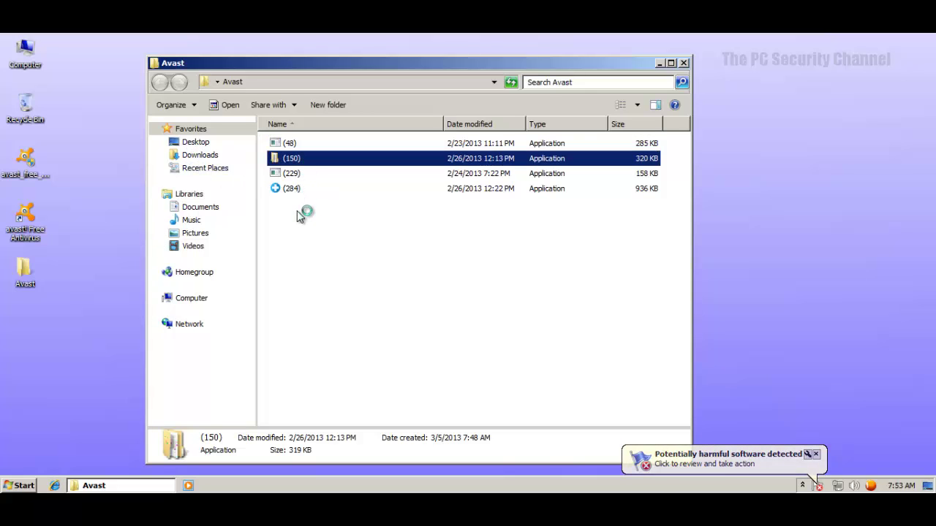
left_click_drag(297, 212, 299, 140)
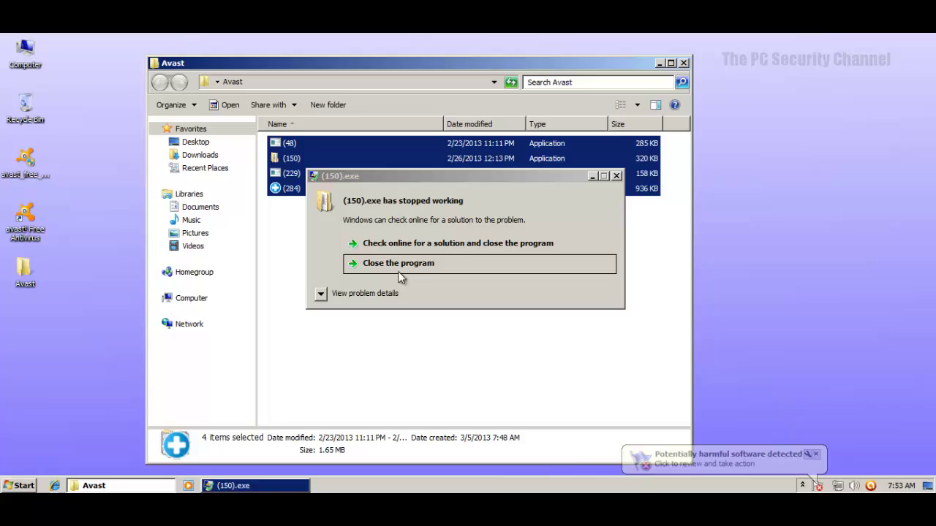
left_click(400, 276)
left_click(388, 259)
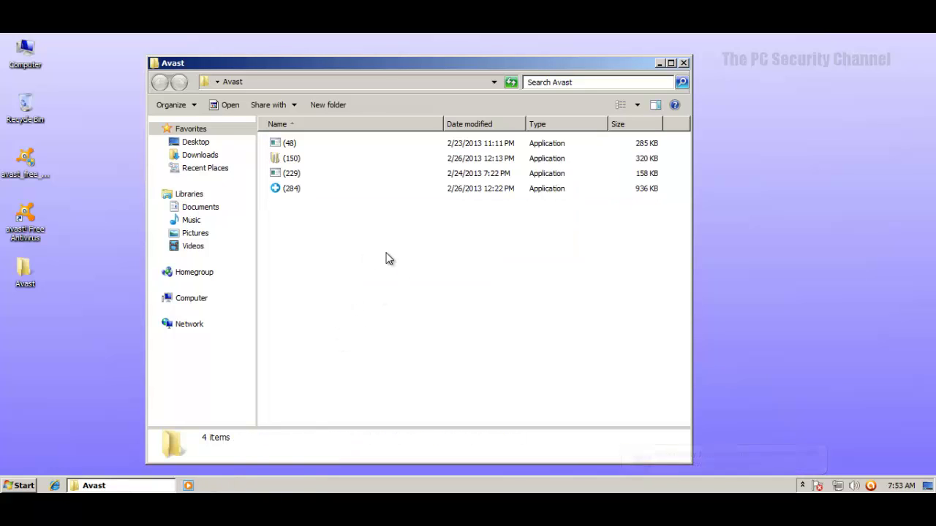
left_click_drag(388, 259, 296, 155)
left_click(344, 314)
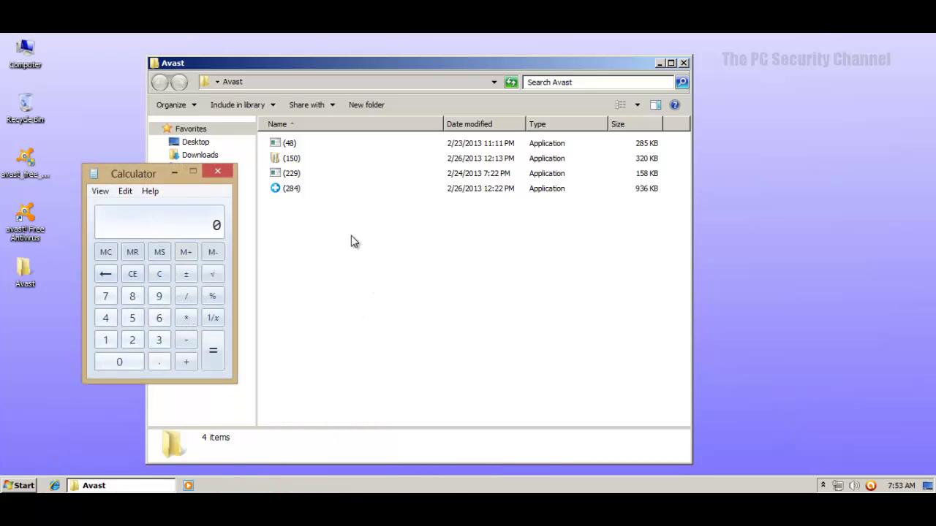
Step: Calculate 489 / 500 in Calculator
key("4")
key("8")
key("9")
key("slash")
type("500")
key("Return")
Step: After AVAST in the note, type '-97.8% ,including evo-gen detections-', fixing a typo
key("alt+Tab")
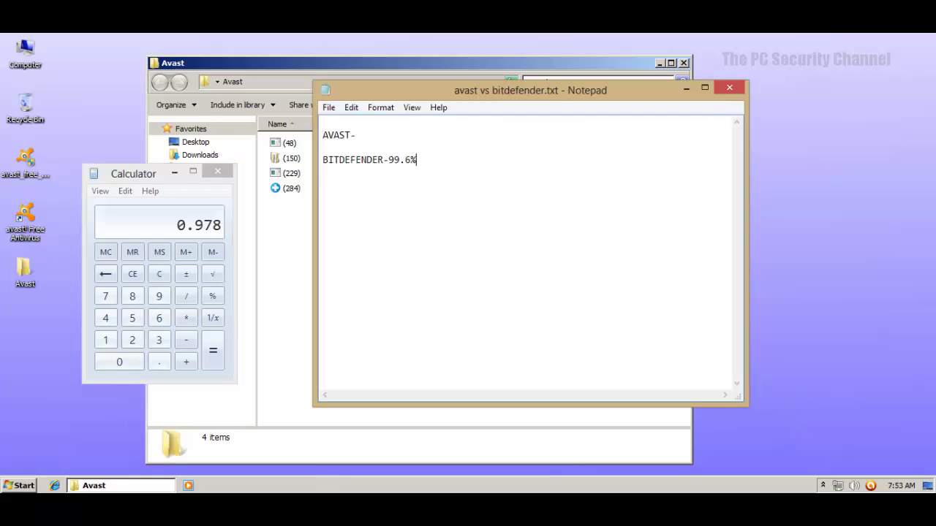
type("-")
type("9")
type("7")
type(".8")
type("%")
type(" ,")
type("incl")
type("clu")
key("BackSpace")
key("BackSpace")
key("BackSpace")
type("uding evo")
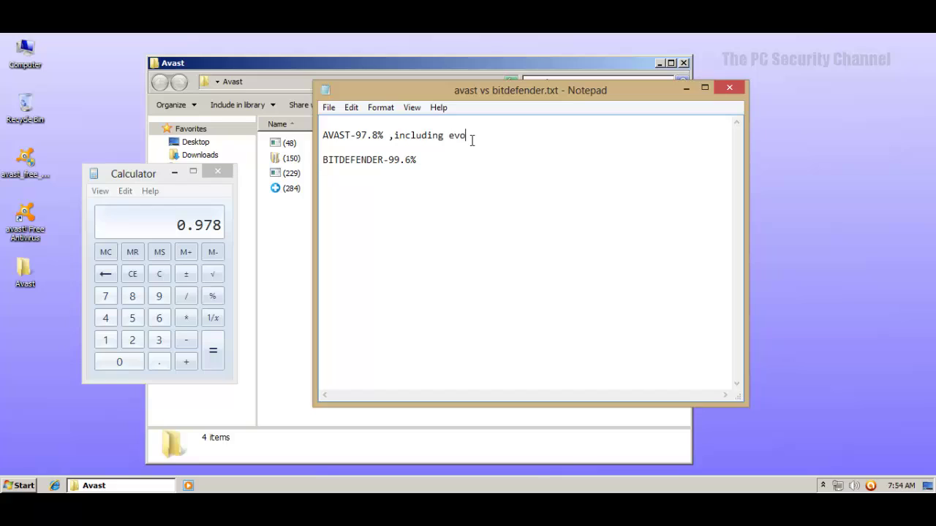
type("-gen detections-")
Step: Compute 496 / 500 × 100 = 99.2 in Calculator, then close it
left_click(154, 204)
left_click(111, 357)
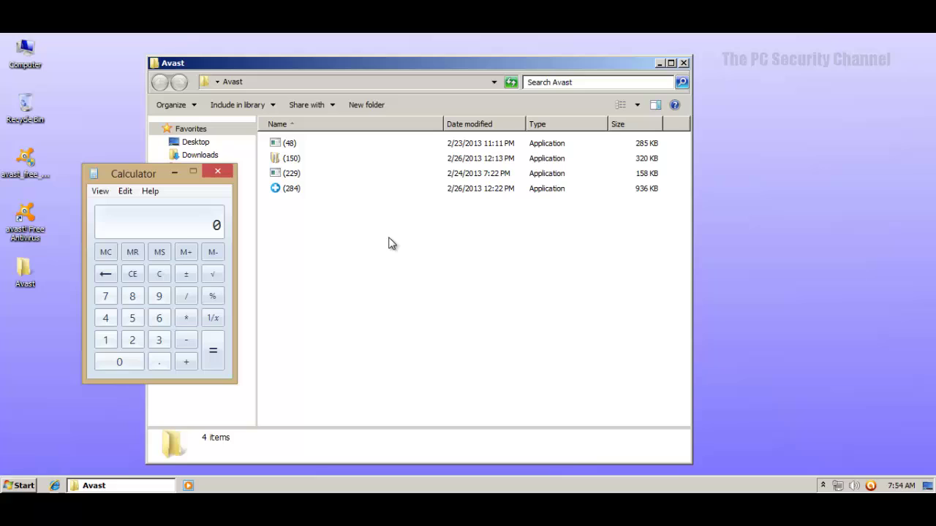
type("496/500")
key("Return")
type("*100")
key("Return")
left_click(213, 171)
Step: Append 99.2 to the AVAST line in Notepad and select all the note's text
key("alt+Tab")
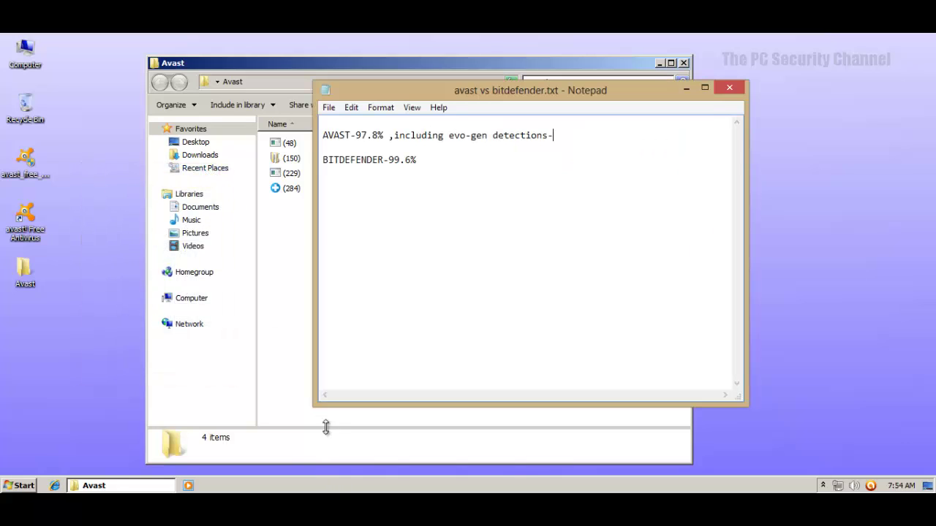
type("99.2")
left_click_drag(418, 160, 388, 161)
left_click_drag(576, 136, 541, 133)
left_click(537, 174)
left_click_drag(466, 156, 322, 121)
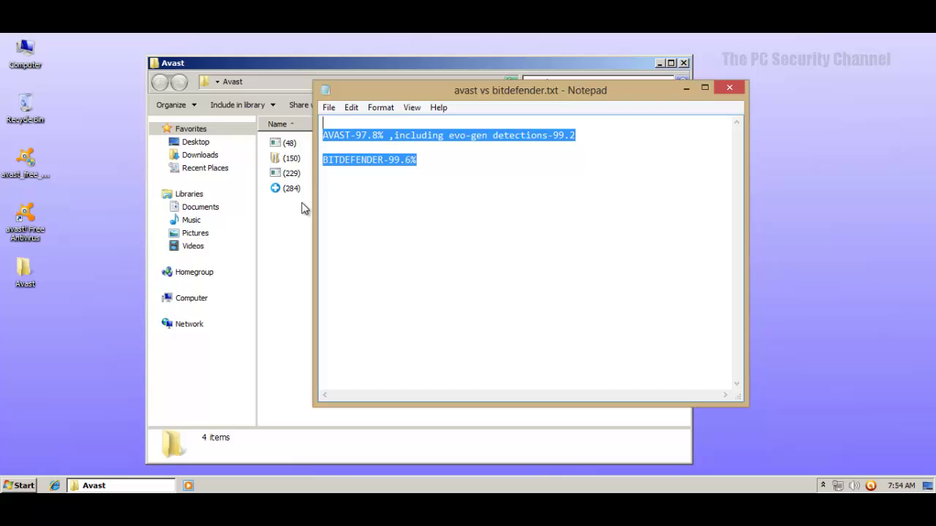